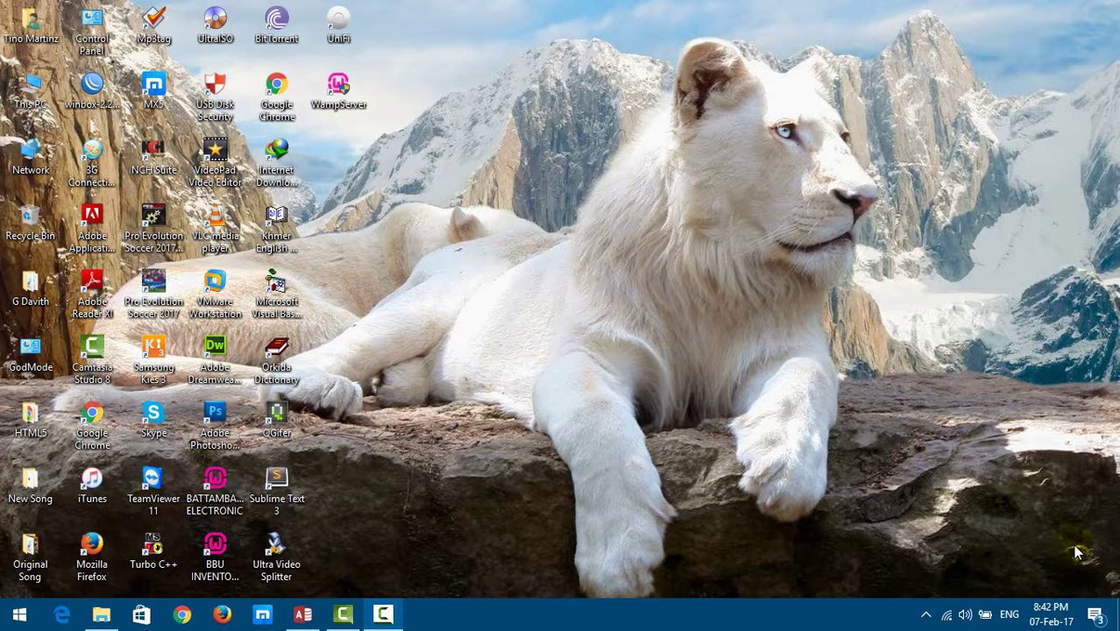
Restore Access with the SchoolManagementSystem database and bring up the Create ribbon options.
{"action": "left_click", "coordinate": [298, 612]}
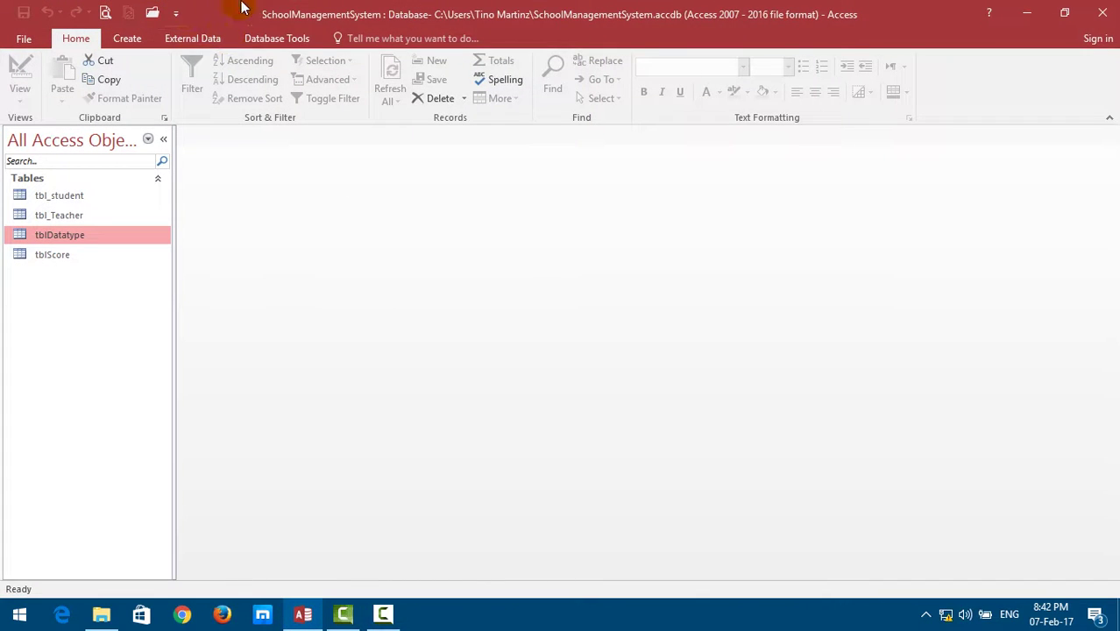
{"action": "left_click", "coordinate": [65, 196]}
{"action": "left_click", "coordinate": [65, 256]}
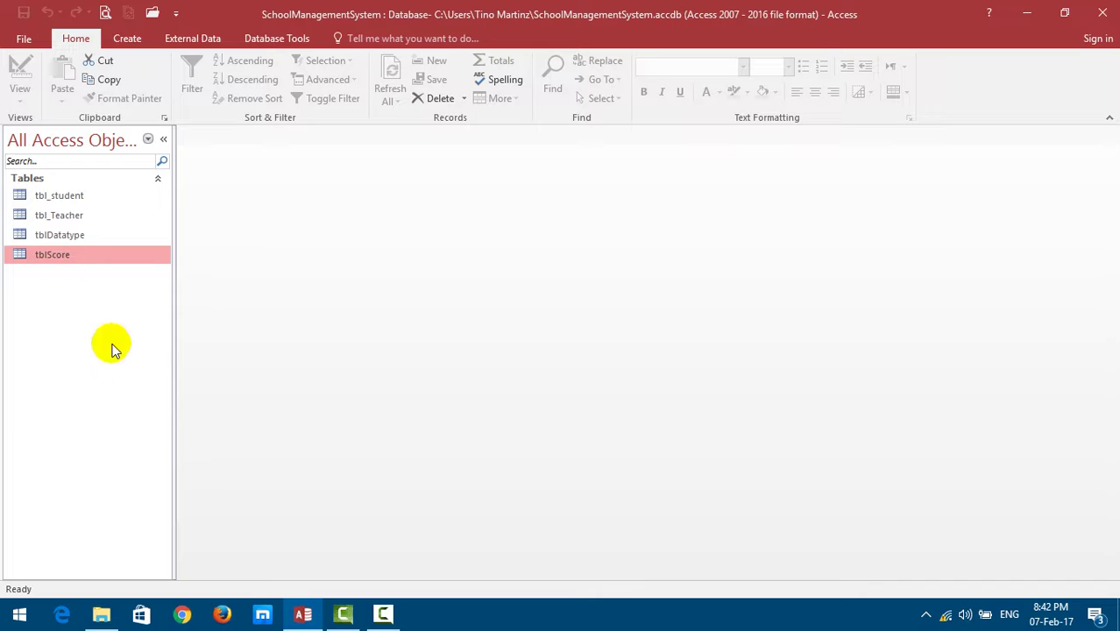
{"action": "left_click", "coordinate": [127, 38]}
{"action": "left_click", "coordinate": [191, 38]}
{"action": "left_click", "coordinate": [127, 39]}
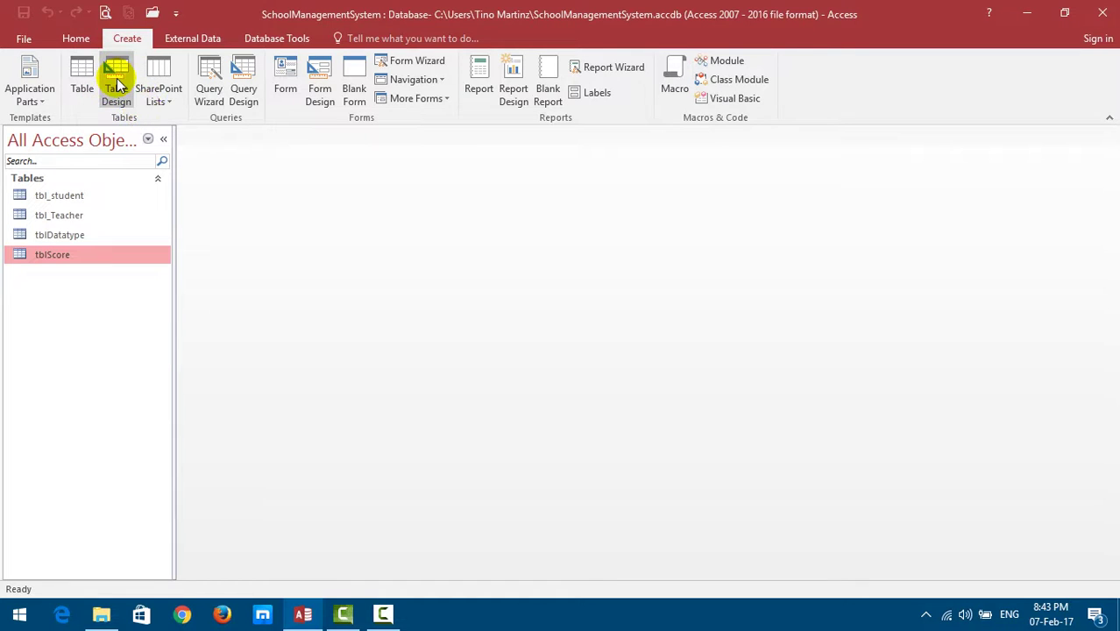
Start a new table design with HusbandID as a Number field.
{"action": "left_click", "coordinate": [117, 85]}
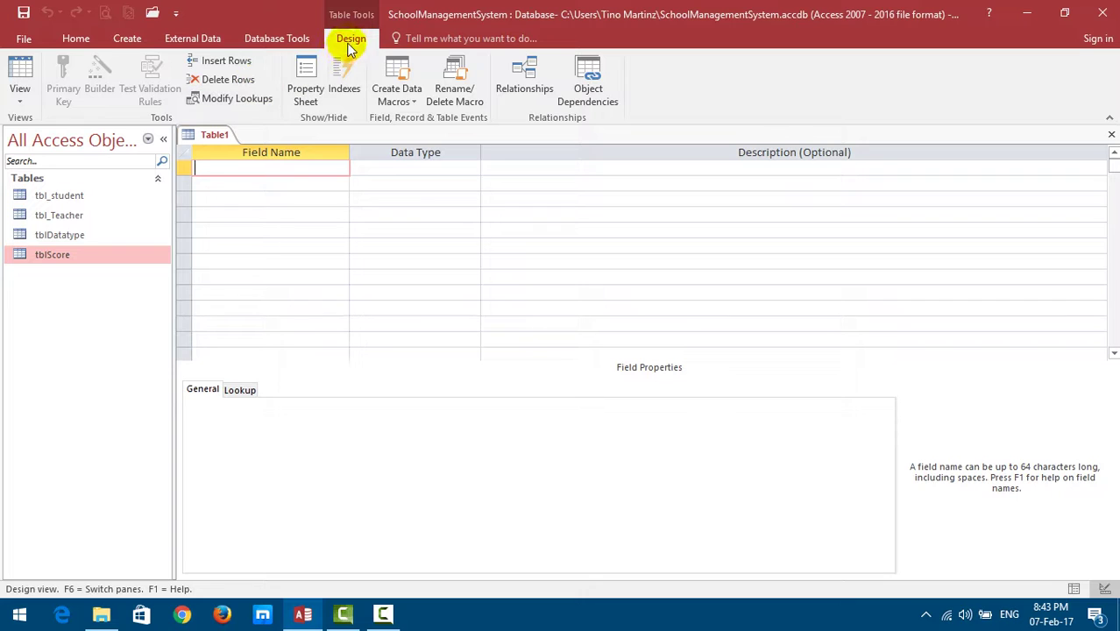
{"action": "left_click", "coordinate": [248, 163]}
{"action": "type", "text": "HusbandID"}
{"action": "key", "text": "Tab"}
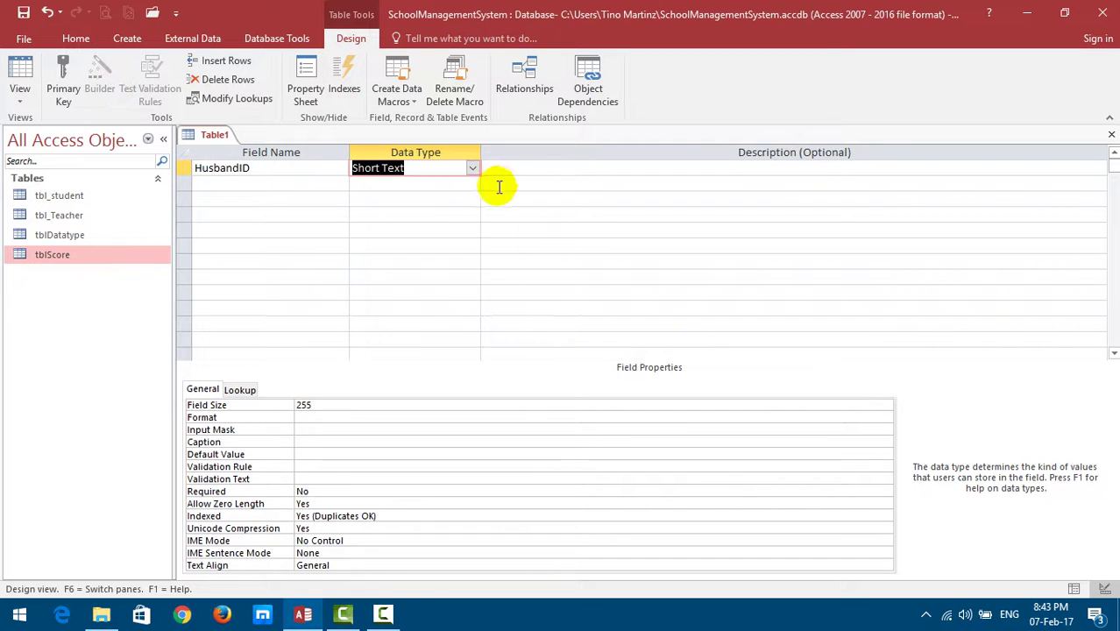
{"action": "left_click", "coordinate": [474, 169]}
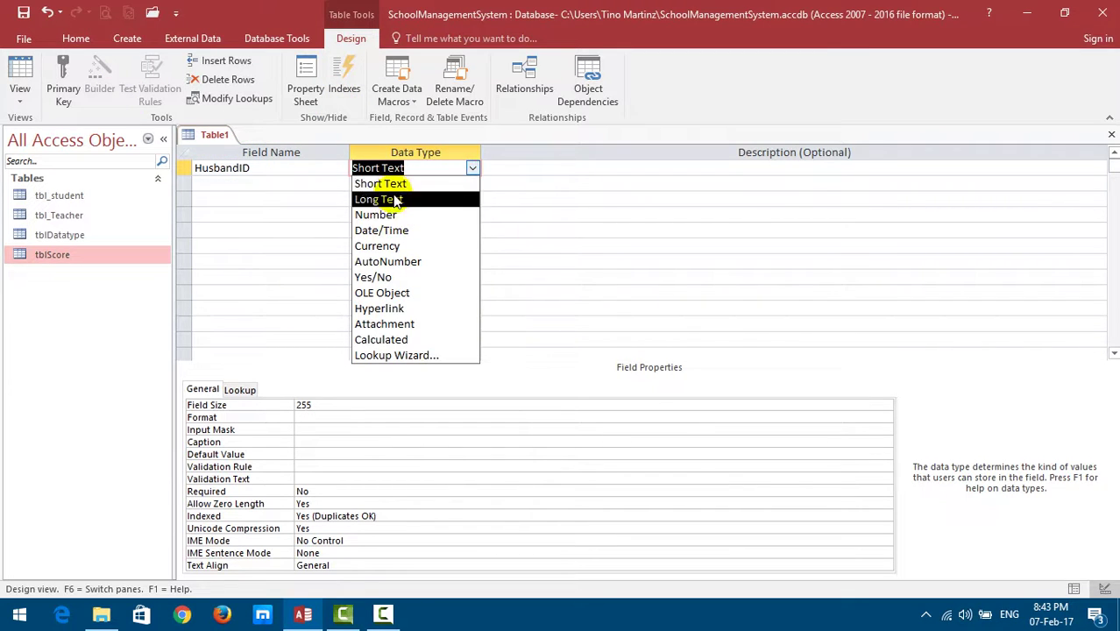
{"action": "left_click", "coordinate": [377, 216]}
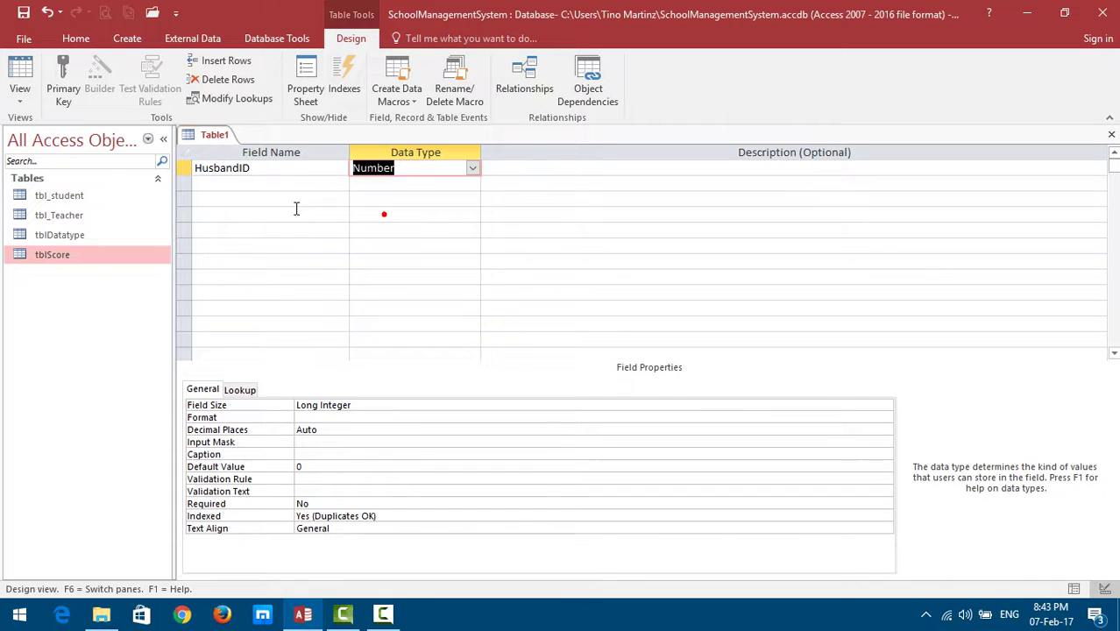
Add Name and Sex as Short Text fields, dismissing the reserved-word warning.
{"action": "left_click", "coordinate": [255, 183]}
{"action": "left_click", "coordinate": [255, 184]}
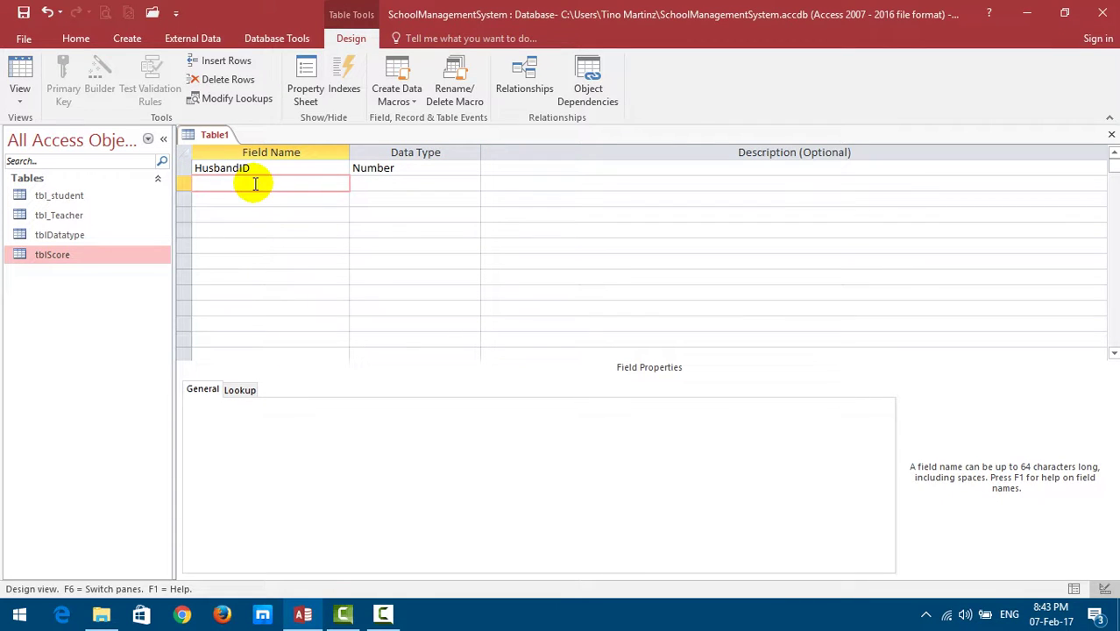
{"action": "type", "text": "Name"}
{"action": "key", "text": "Tab"}
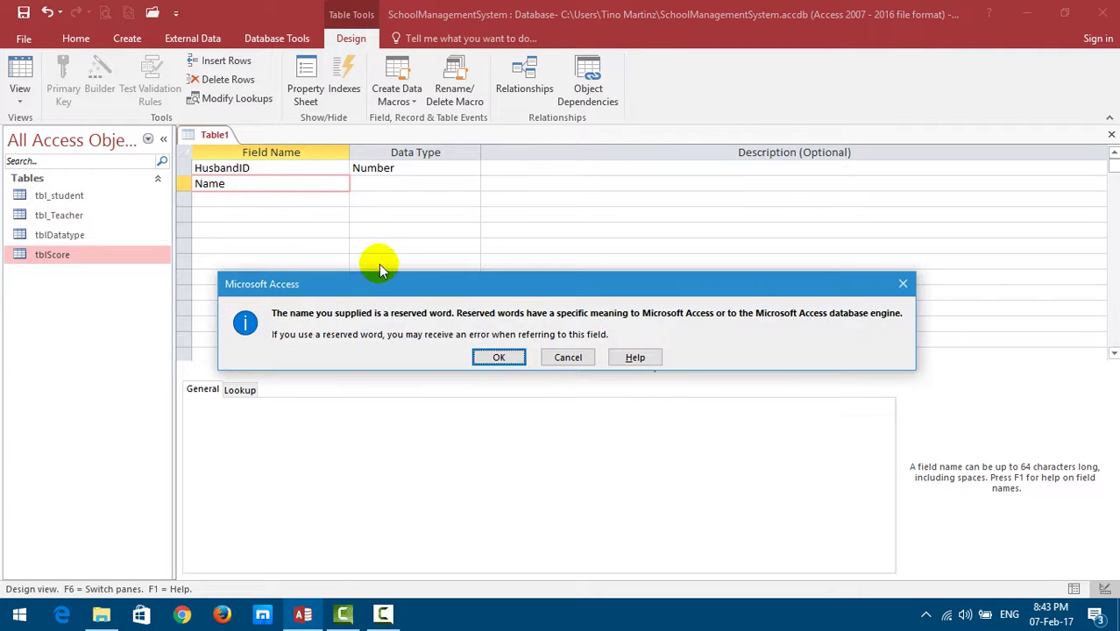
{"action": "left_click", "coordinate": [499, 357]}
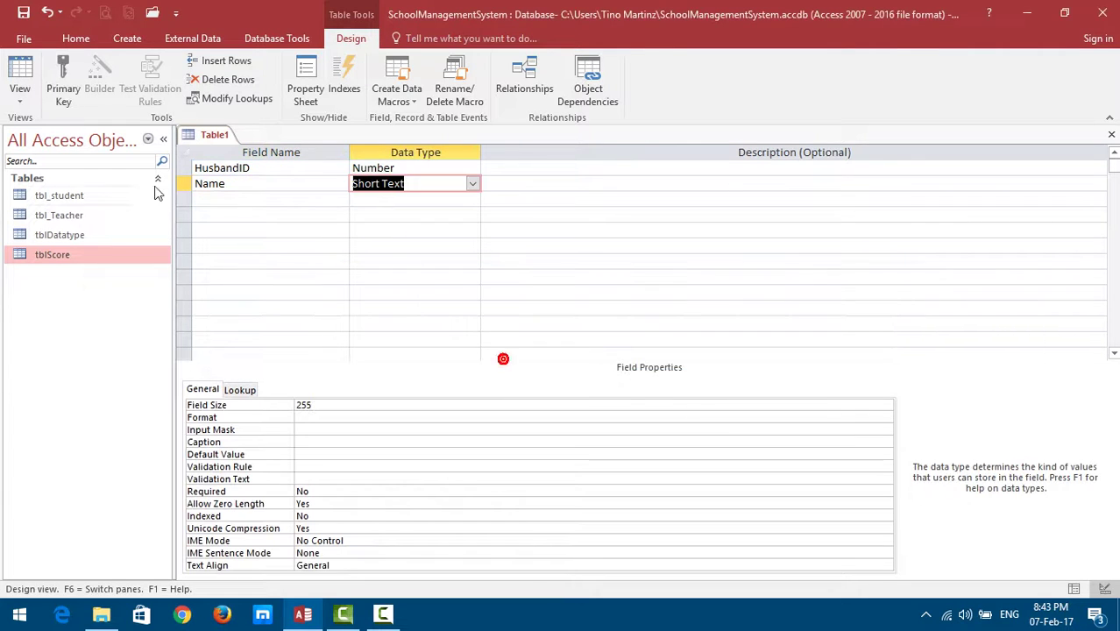
{"action": "left_click", "coordinate": [318, 200]}
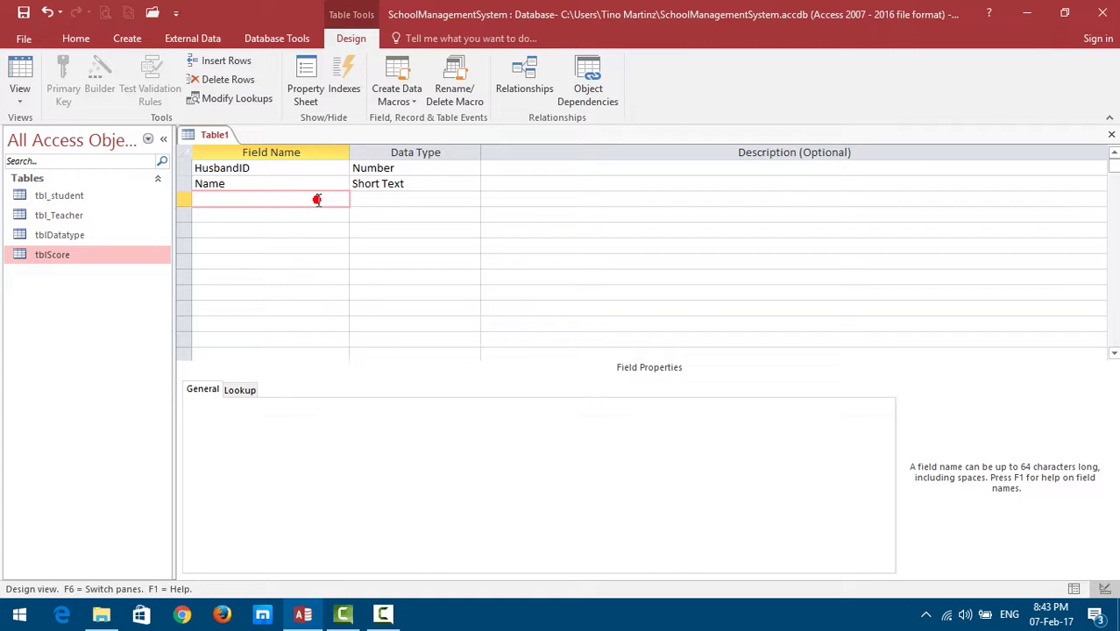
{"action": "type", "text": "Sex"}
{"action": "key", "text": "Tab"}
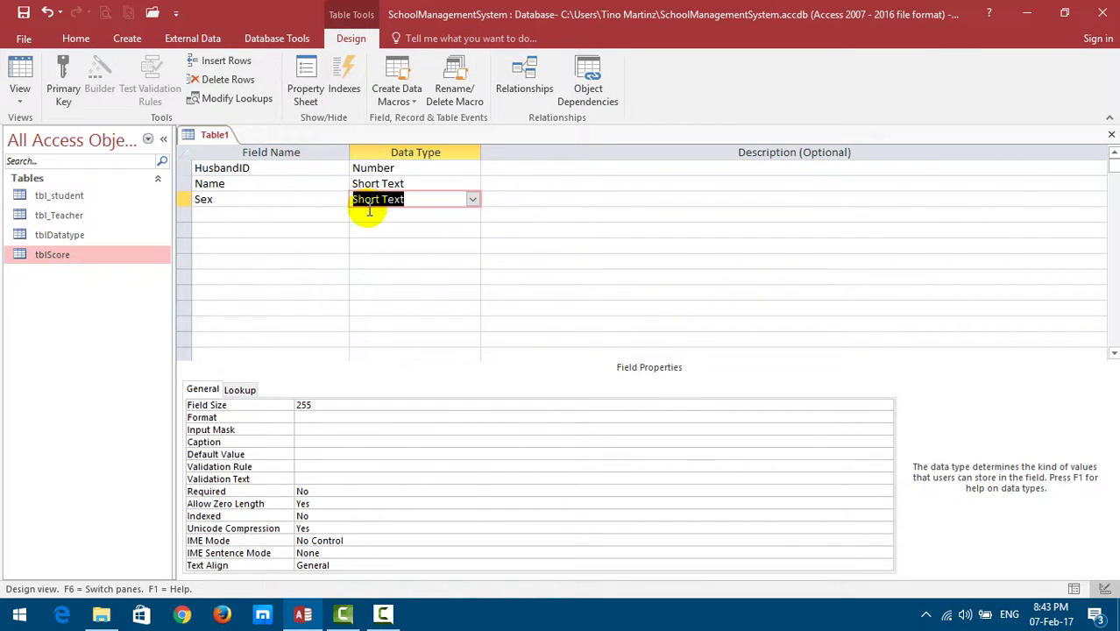
{"action": "left_click", "coordinate": [285, 200]}
Add a DOB field with the Date/Time data type.
{"action": "left_click", "coordinate": [255, 217]}
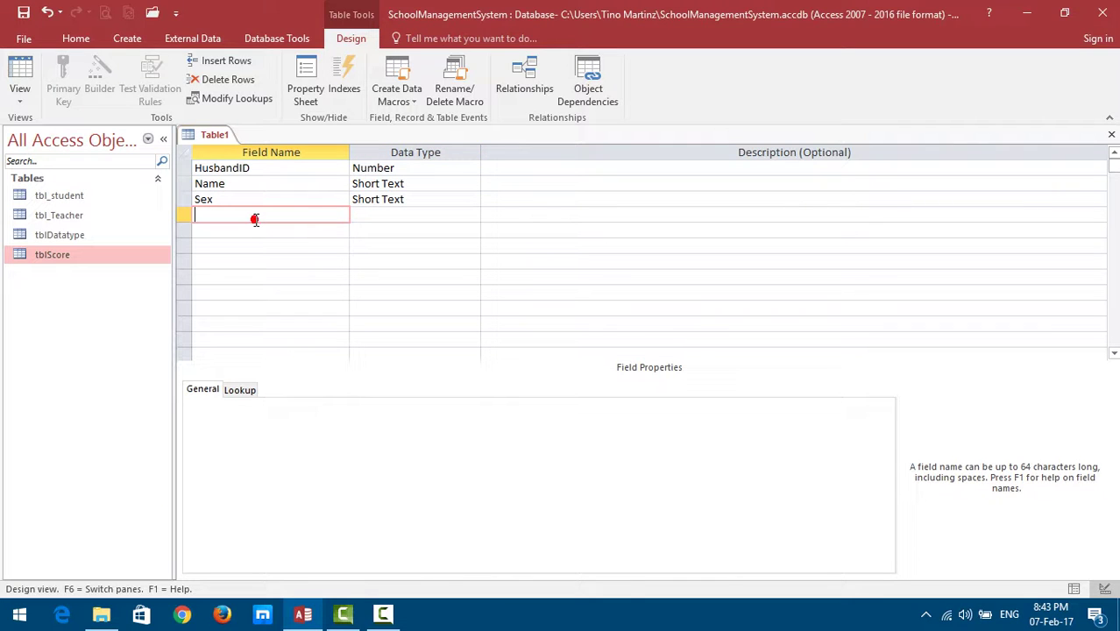
{"action": "type", "text": "DOB"}
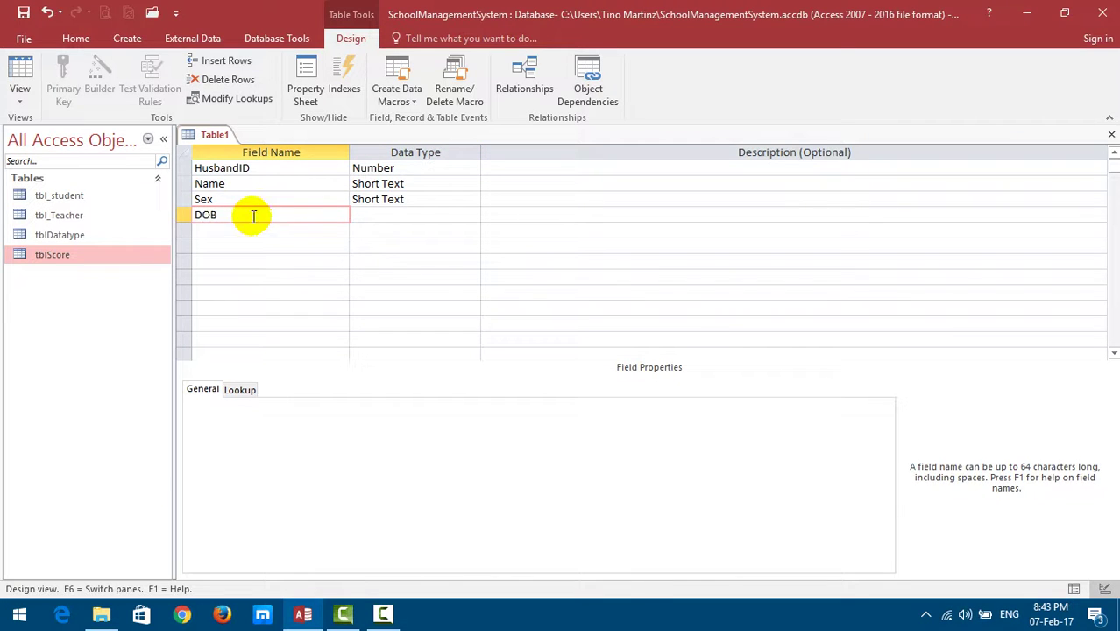
{"action": "left_click", "coordinate": [380, 218]}
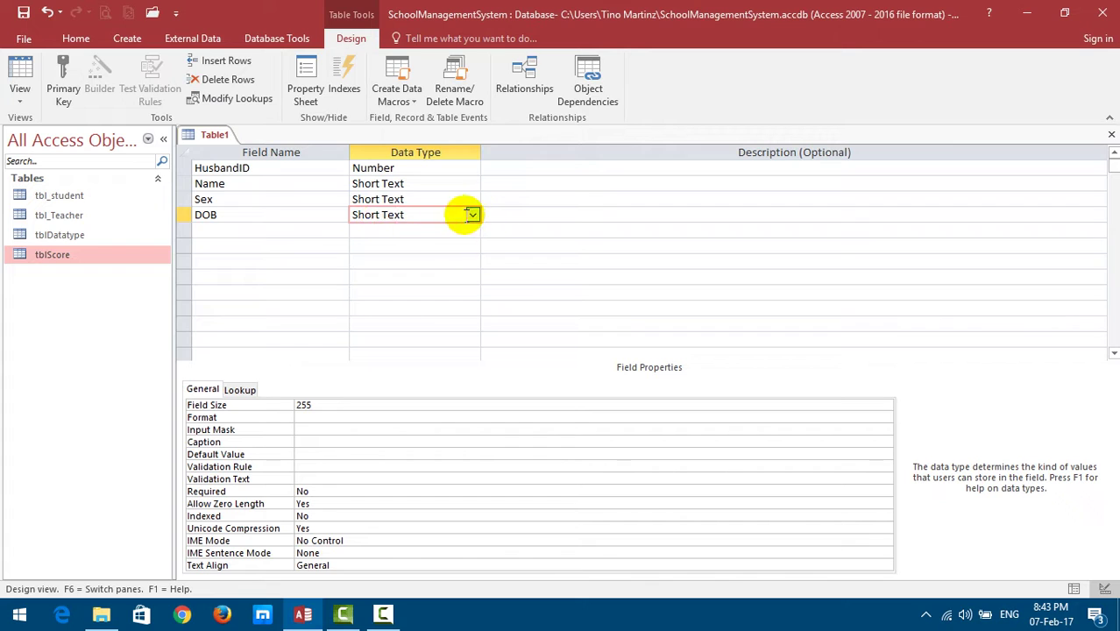
{"action": "left_click", "coordinate": [474, 215]}
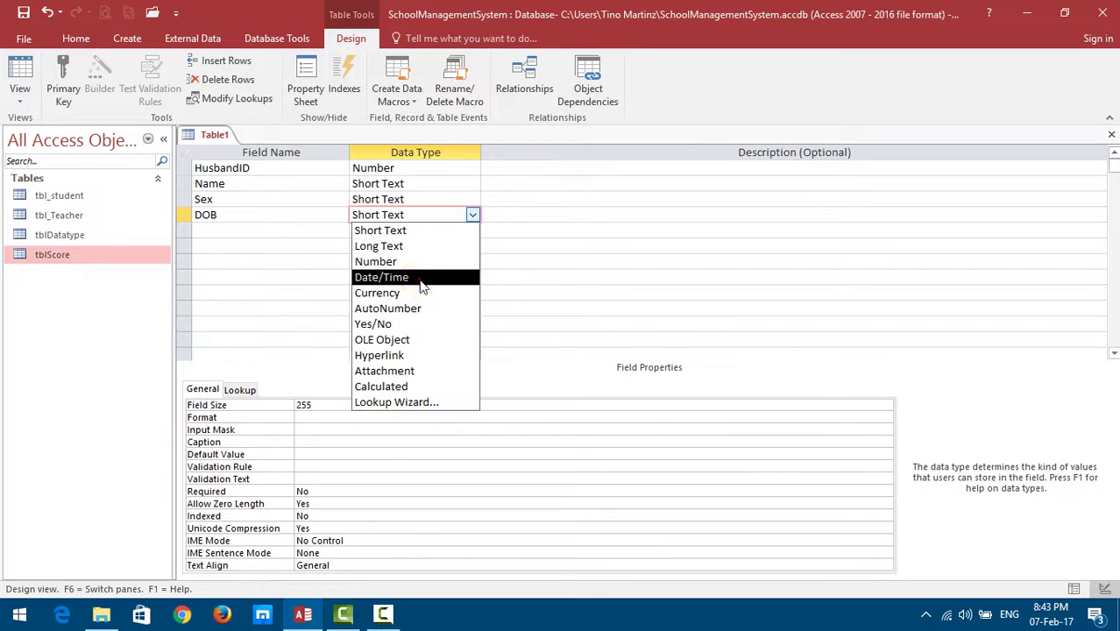
{"action": "left_click", "coordinate": [421, 278]}
Add POB and Other as Short Text fields.
{"action": "left_click", "coordinate": [254, 231]}
{"action": "type", "text": "PlaceOF"}
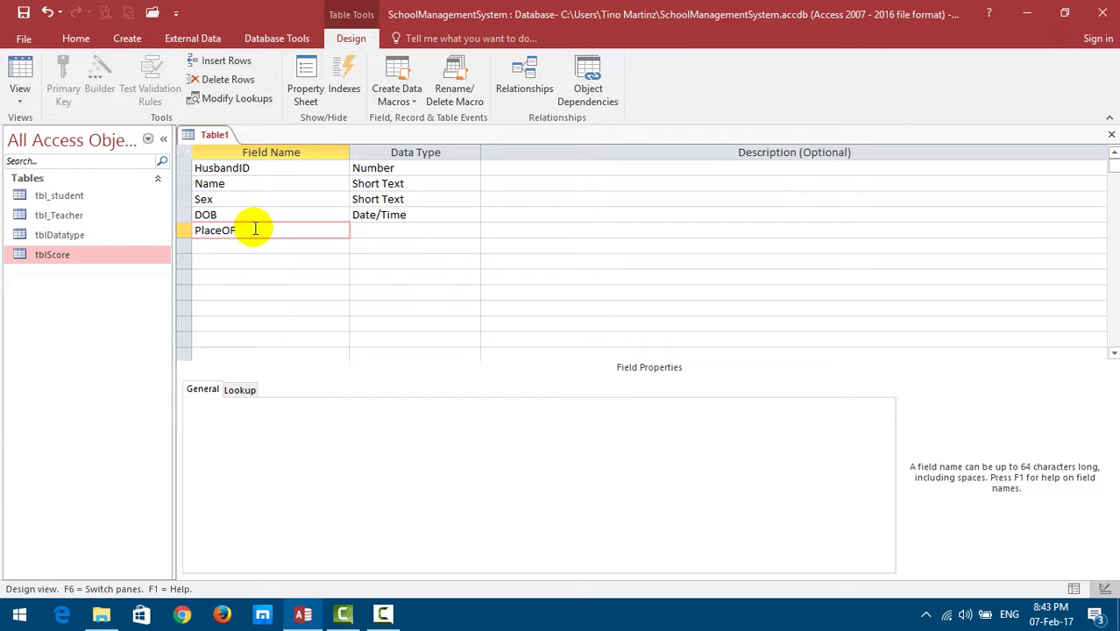
{"action": "key", "text": "BackSpace"}
{"action": "key", "text": "BackSpace"}
{"action": "key", "text": "BackSpace"}
{"action": "key", "text": "BackSpace"}
{"action": "key", "text": "BackSpace"}
{"action": "key", "text": "BackSpace"}
{"action": "type", "text": "OB"}
{"action": "left_click", "coordinate": [388, 219]}
{"action": "left_click", "coordinate": [466, 231]}
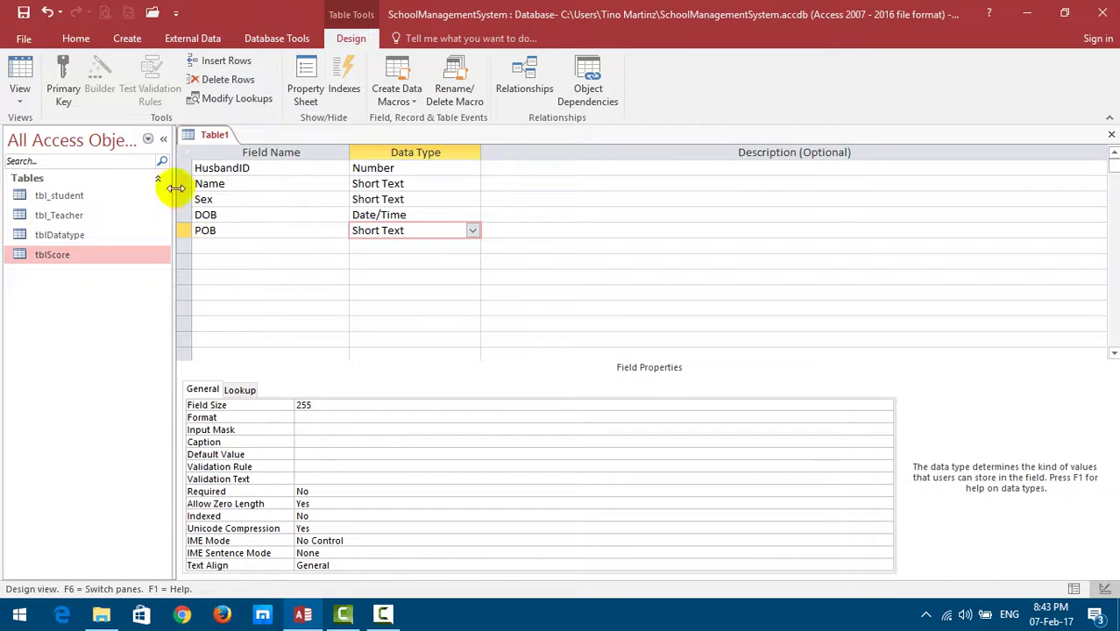
{"action": "left_click", "coordinate": [226, 246]}
{"action": "type", "text": "Ot"}
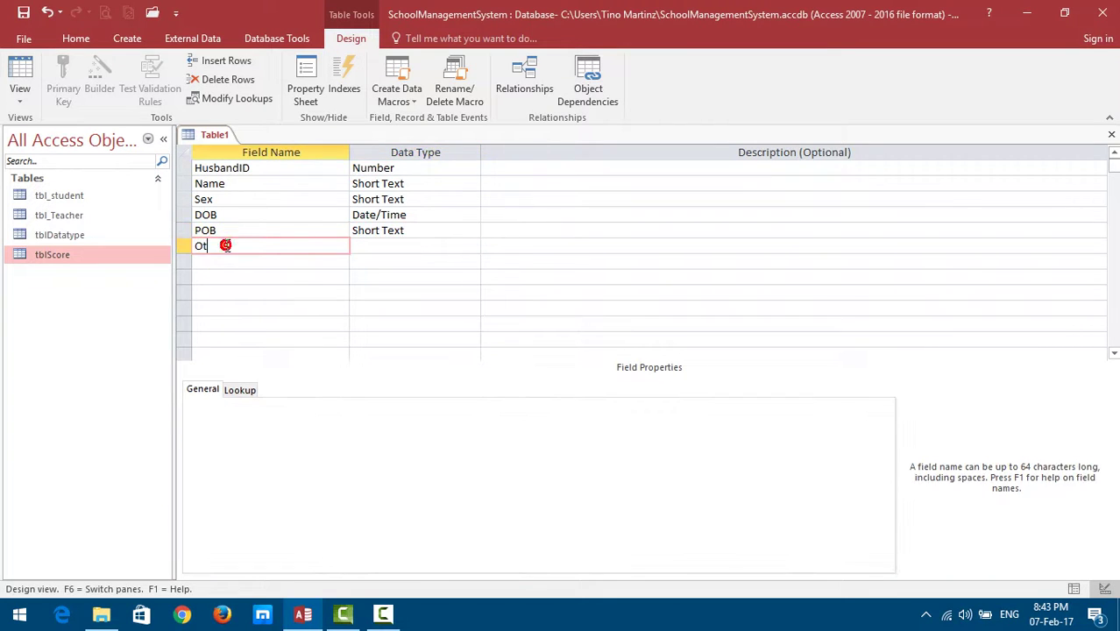
{"action": "type", "text": "her"}
{"action": "left_click", "coordinate": [371, 245]}
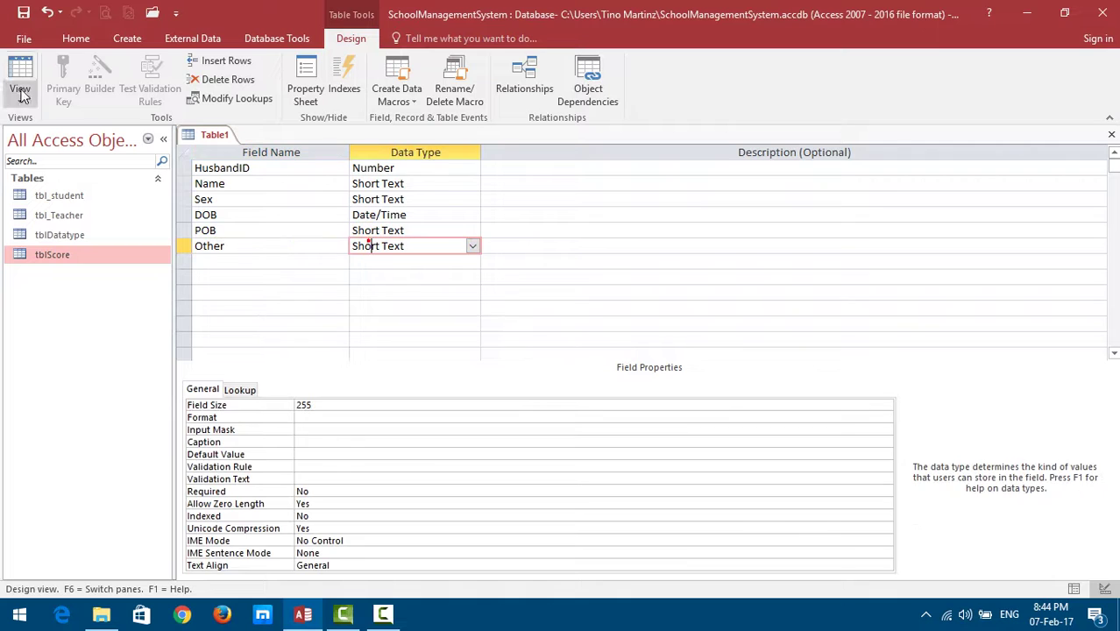
Save the table as tbl_Husband, declining the automatic primary key.
{"action": "left_click", "coordinate": [24, 12]}
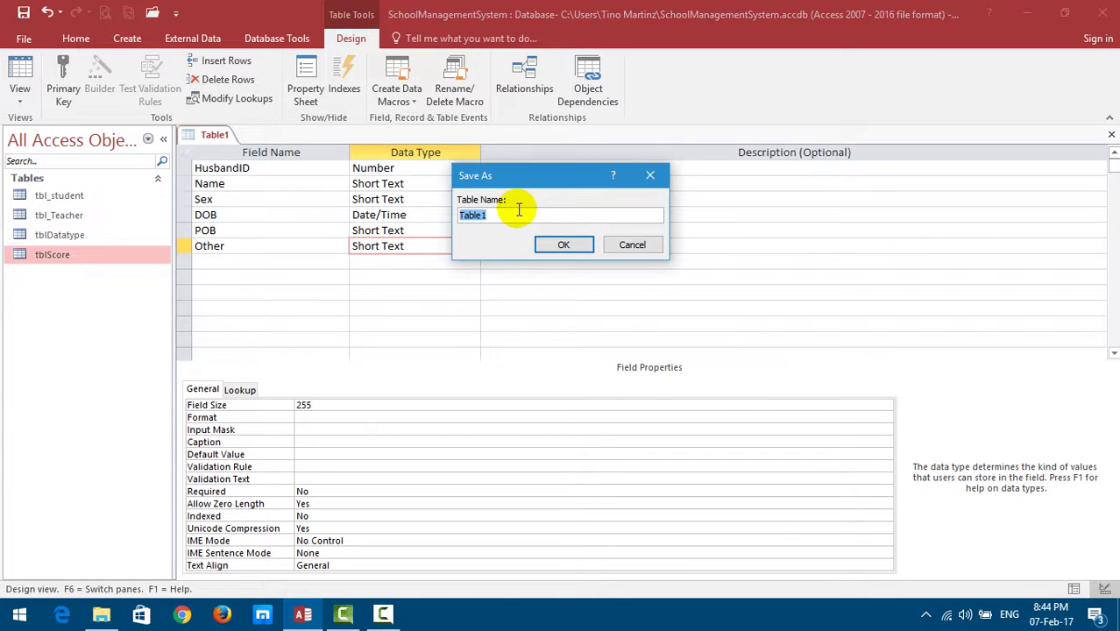
{"action": "type", "text": "tbl_Hus"}
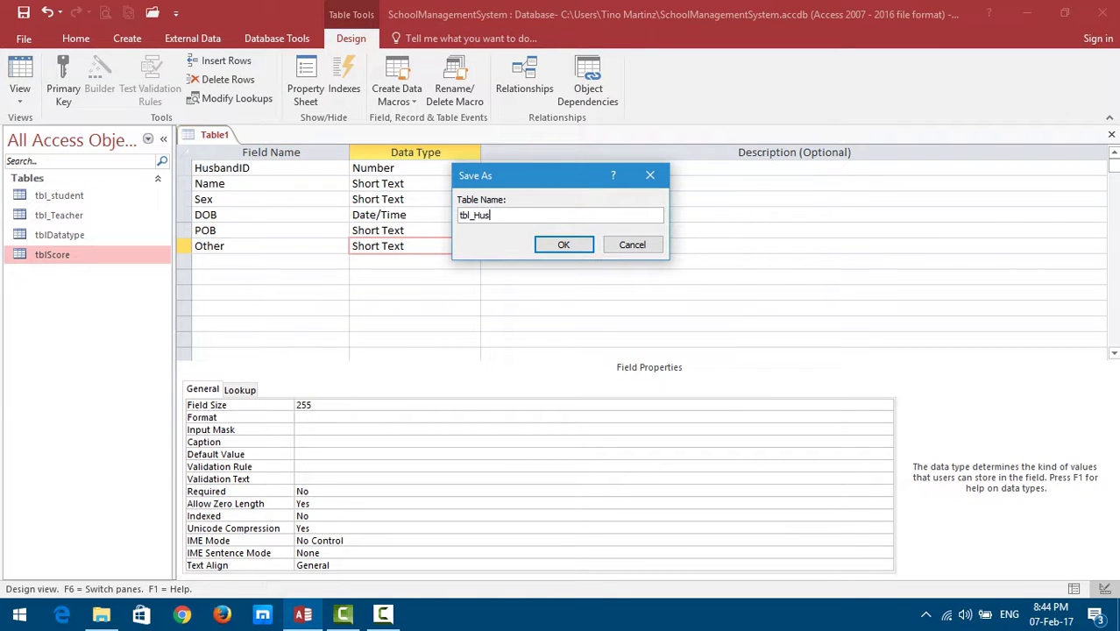
{"action": "type", "text": "band"}
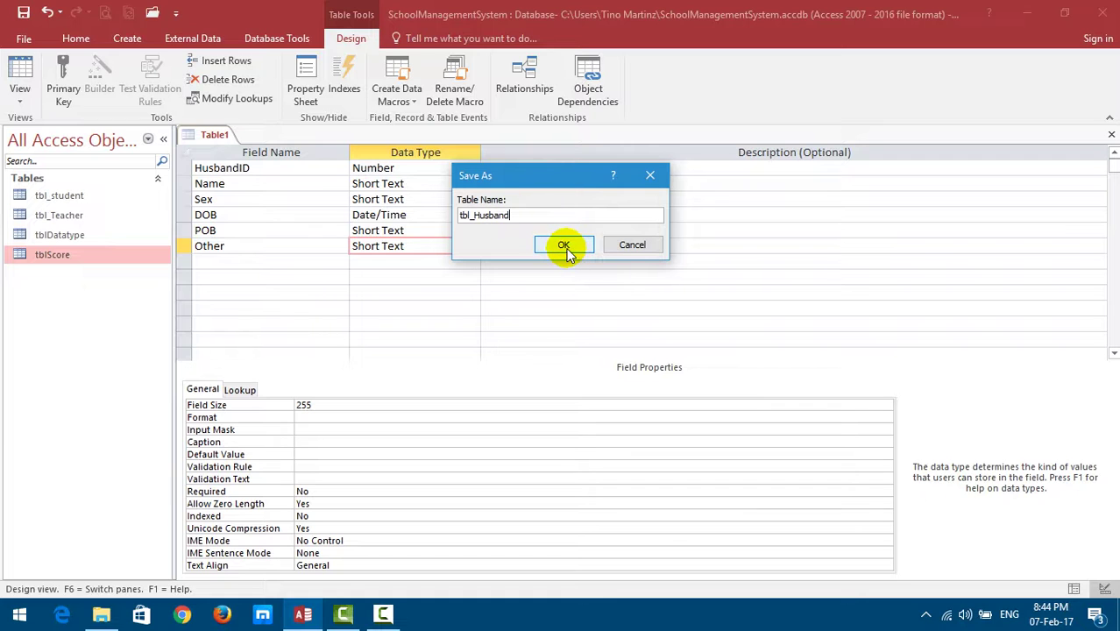
{"action": "left_click", "coordinate": [563, 246]}
{"action": "left_click", "coordinate": [580, 367]}
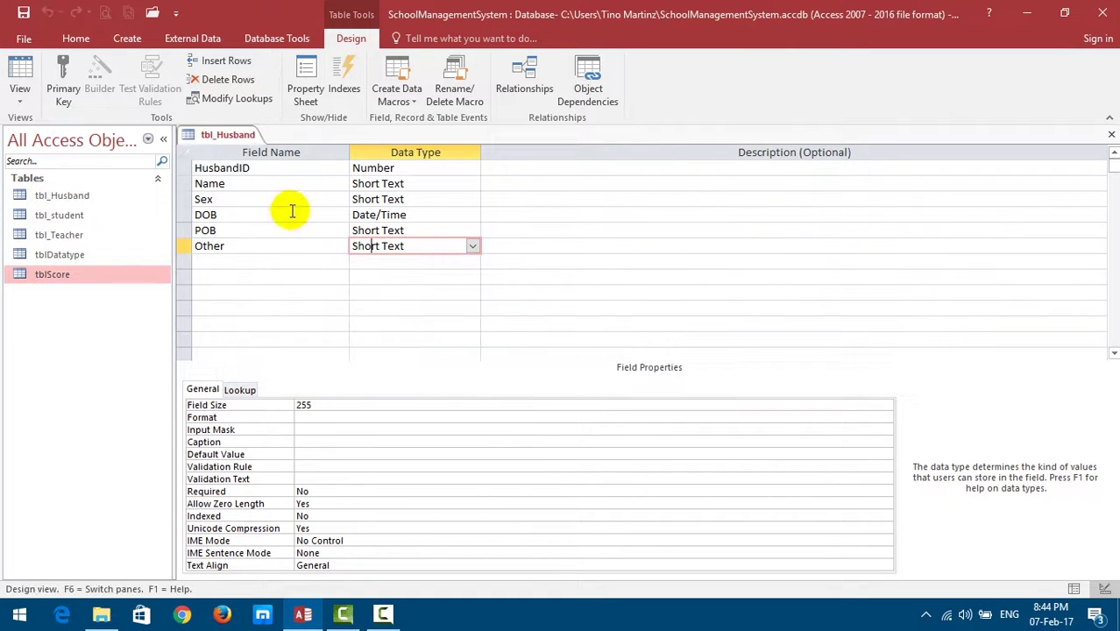
Set HusbandID as the primary key, save, and switch to Datasheet view.
{"action": "left_click", "coordinate": [248, 168]}
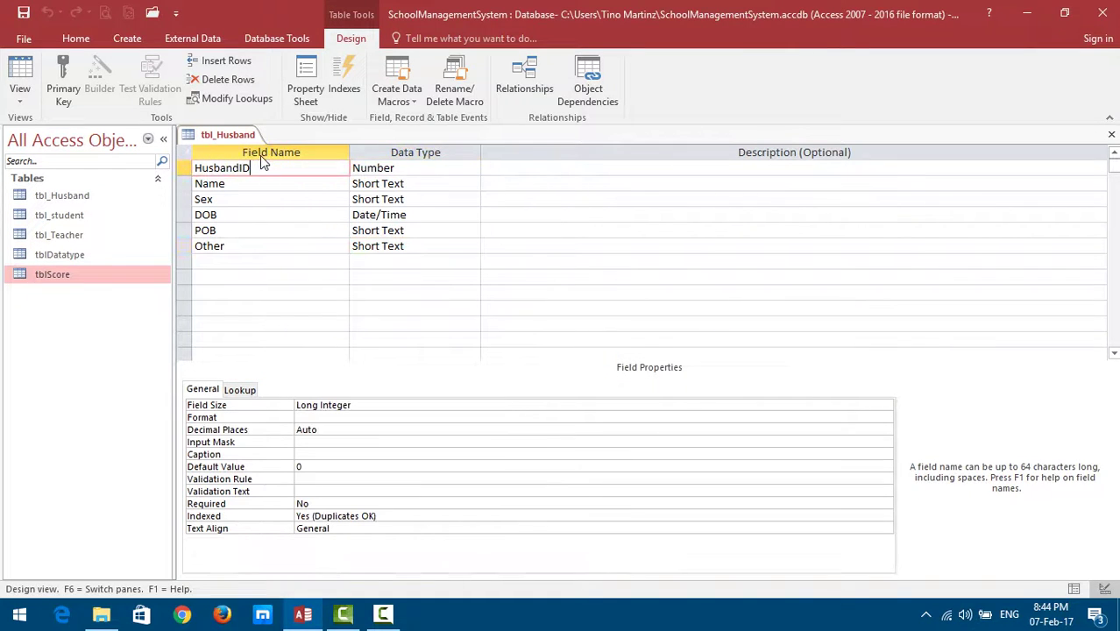
{"action": "left_click", "coordinate": [23, 11]}
{"action": "left_click", "coordinate": [60, 73]}
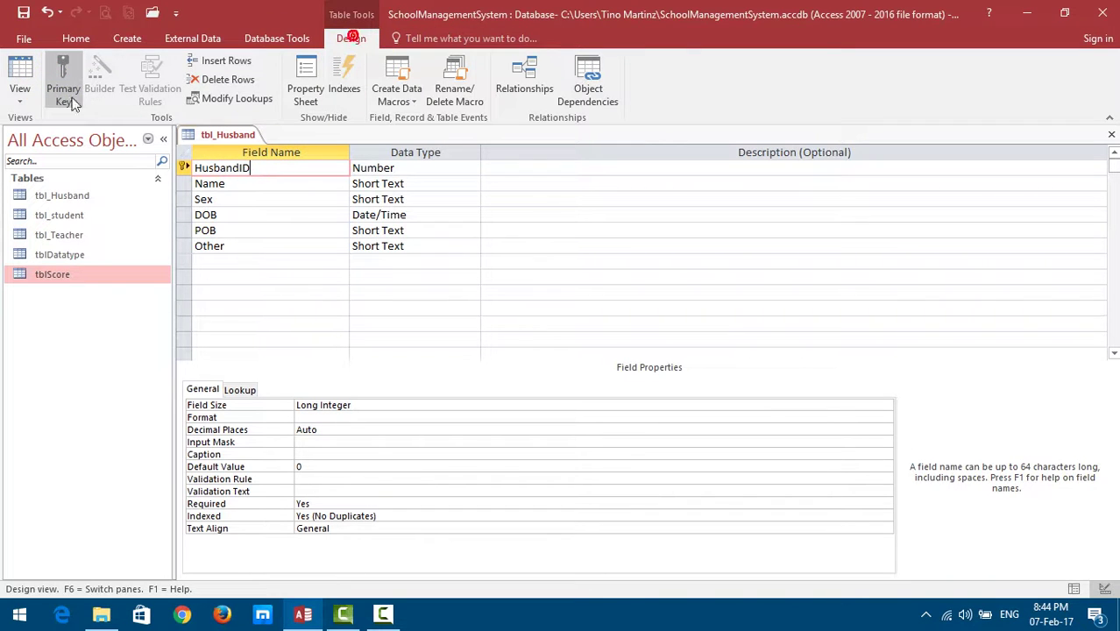
{"action": "key", "text": "ctrl+s"}
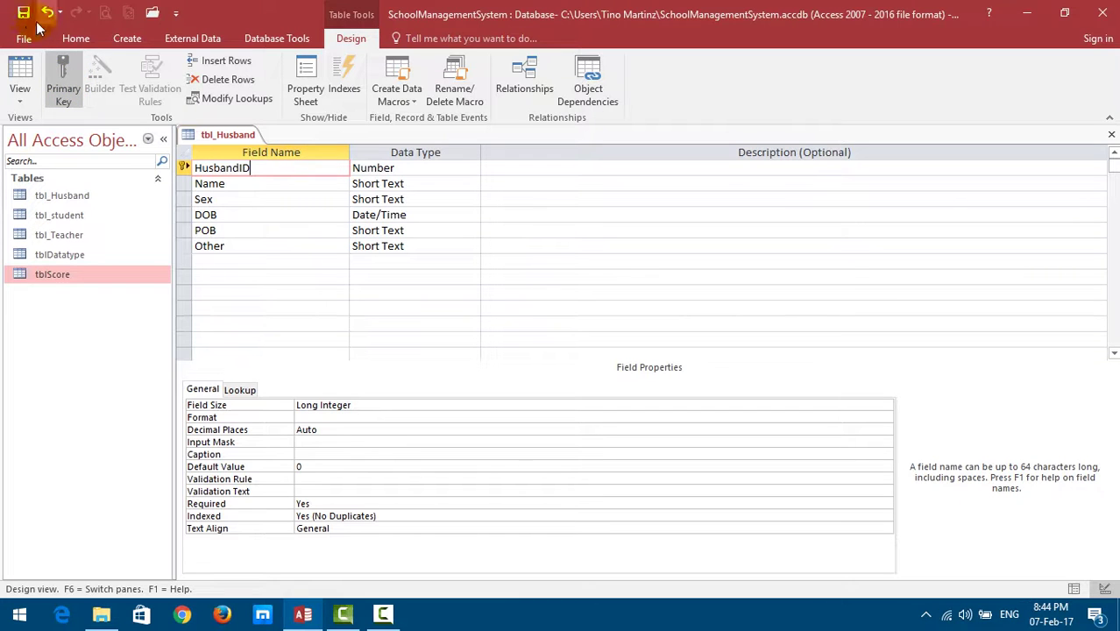
{"action": "left_click", "coordinate": [20, 70]}
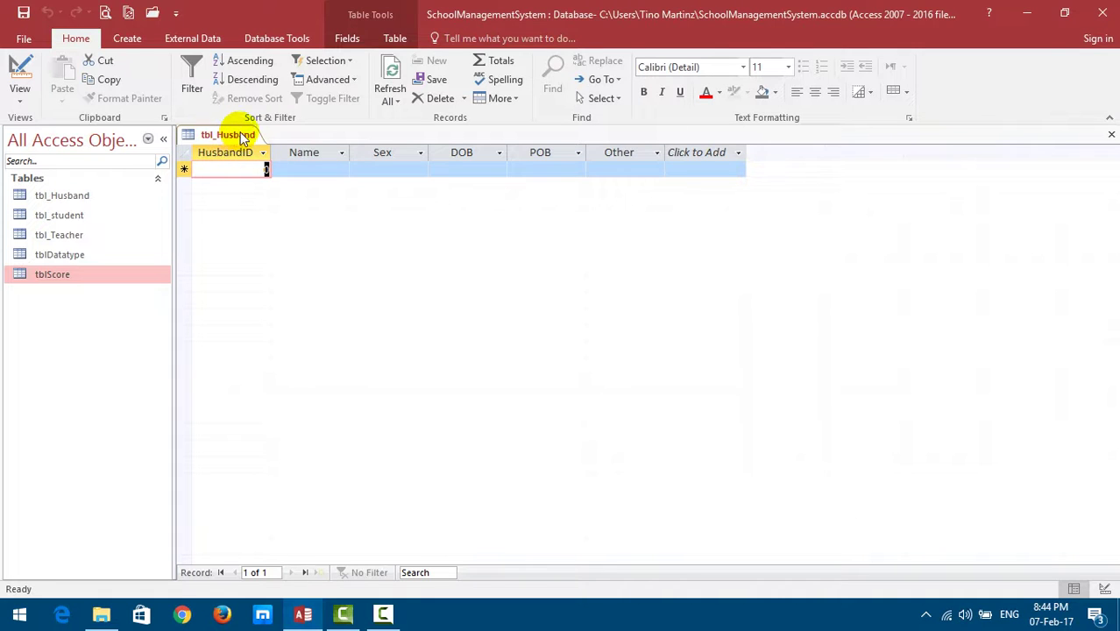
Start a second table design with Wife_ID as its first field.
{"action": "left_click", "coordinate": [127, 38]}
{"action": "left_click", "coordinate": [115, 88]}
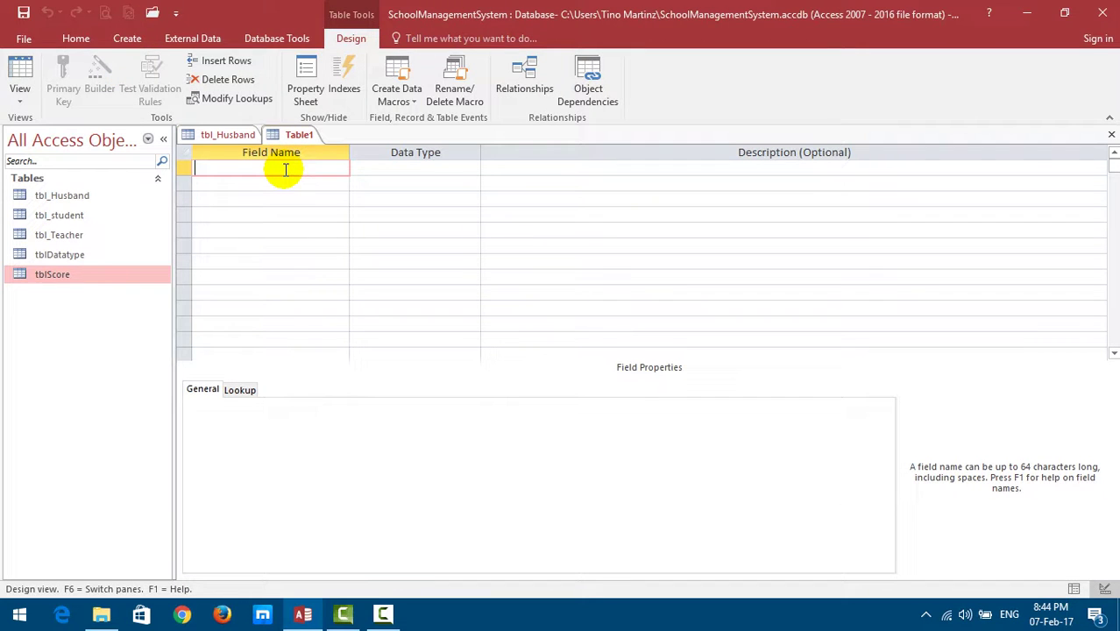
{"action": "left_click", "coordinate": [237, 166]}
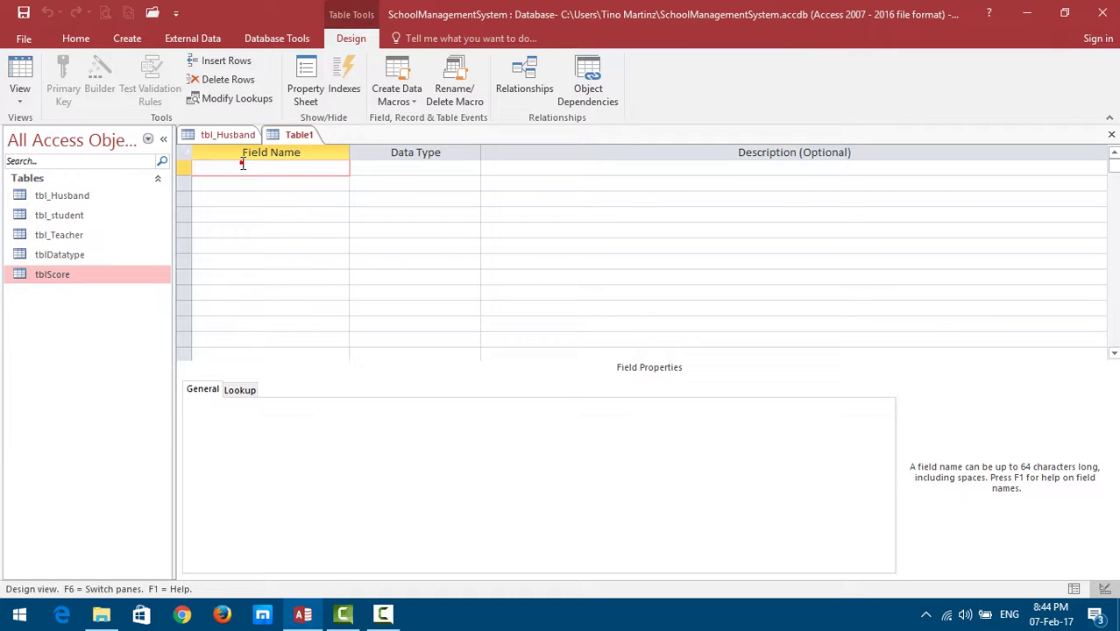
{"action": "type", "text": "Wife_ID"}
{"action": "key", "text": "Down"}
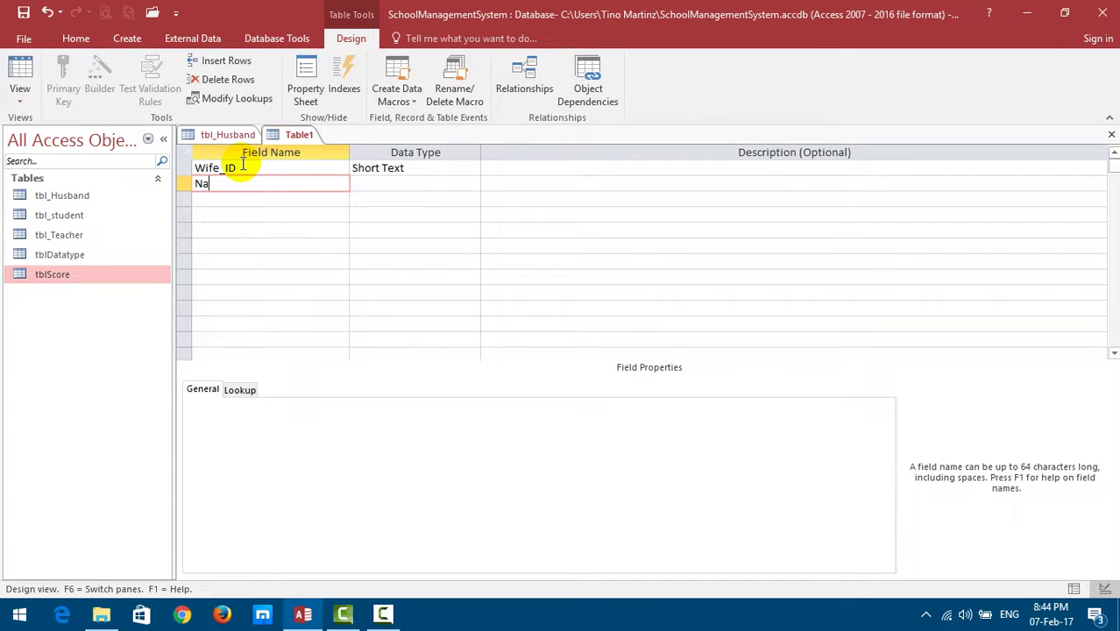
Add Name and Sex fields, accepting the reserved-word warning.
{"action": "type", "text": "Name"}
{"action": "key", "text": "Down"}
{"action": "key", "text": "Return"}
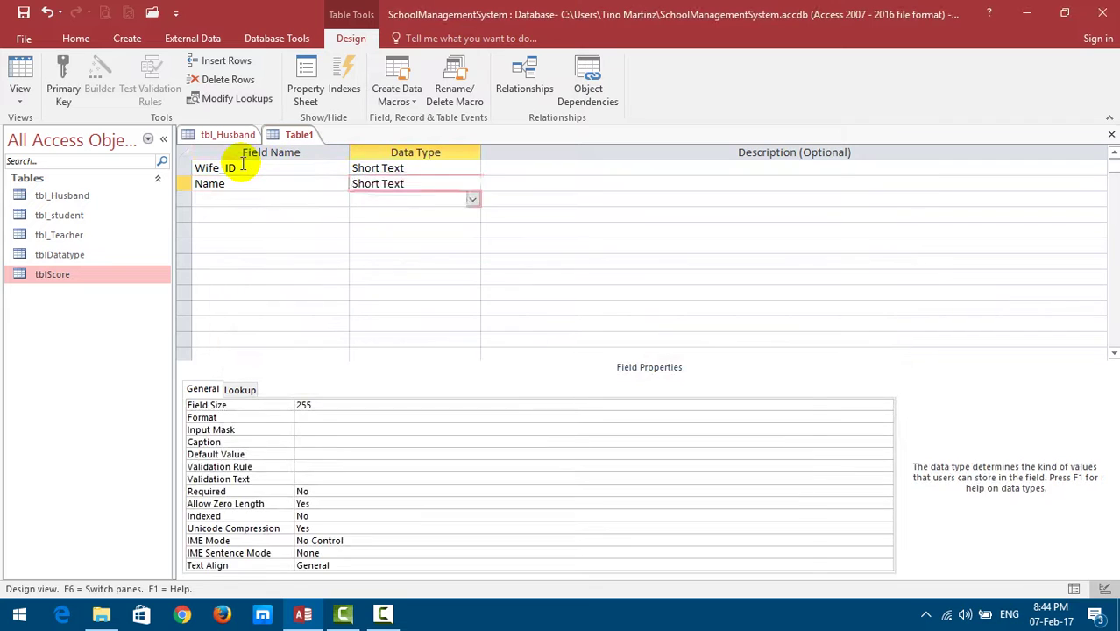
{"action": "key", "text": "Tab"}
{"action": "key", "text": "Down"}
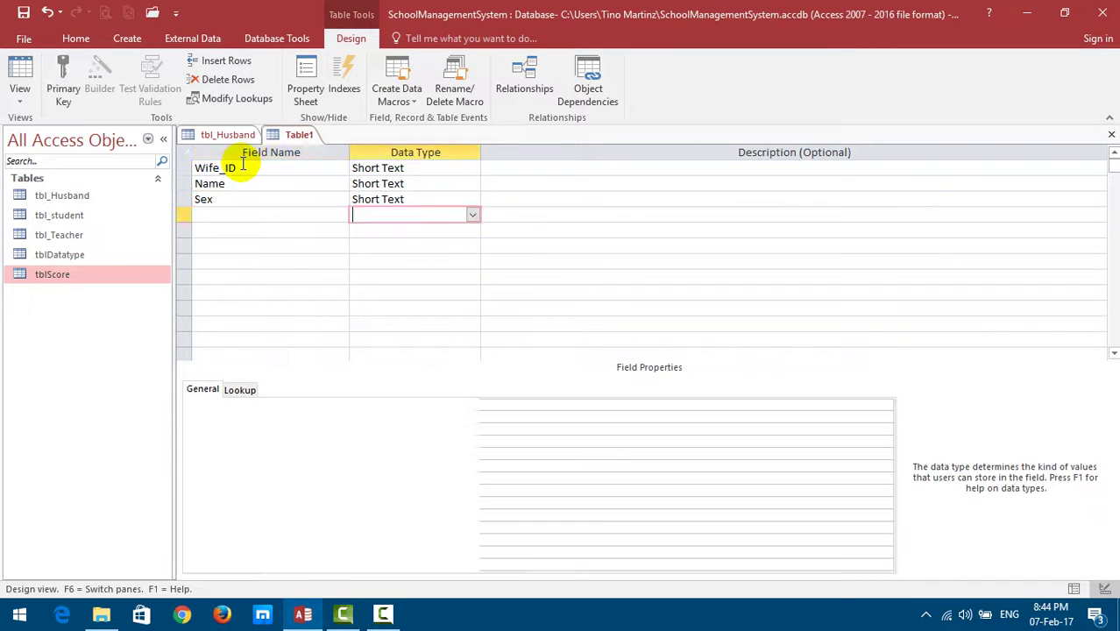
{"action": "key", "text": "Left"}
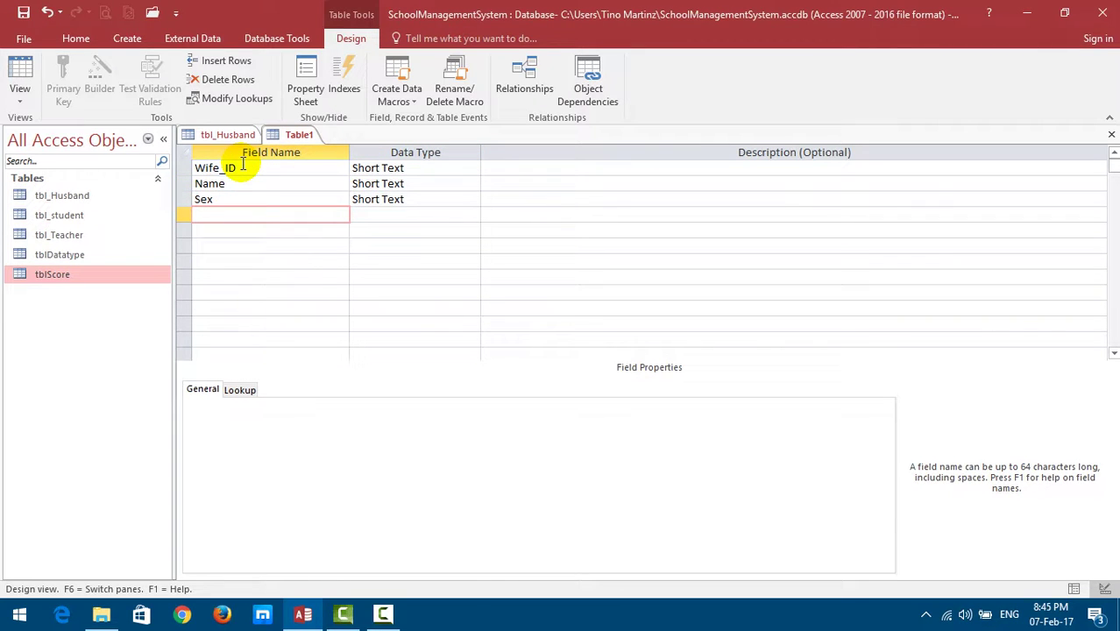
Add DOB as Date/Time, then POB and Other as Short Text.
{"action": "key", "text": "Tab"}
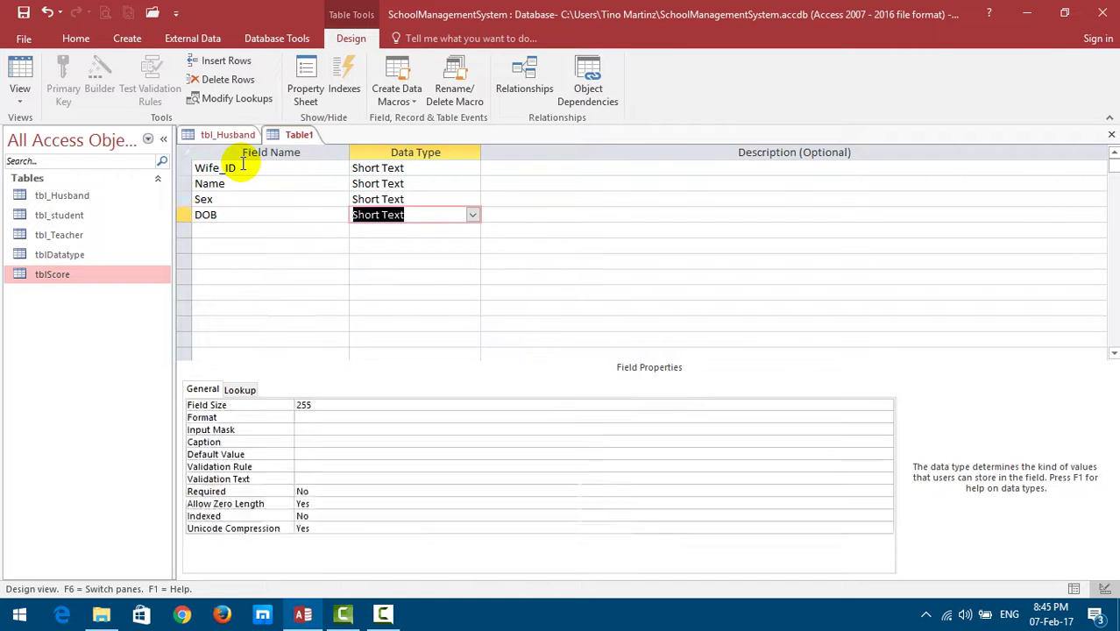
{"action": "type", "text": "d"}
{"action": "key", "text": "Down"}
{"action": "key", "text": "Left"}
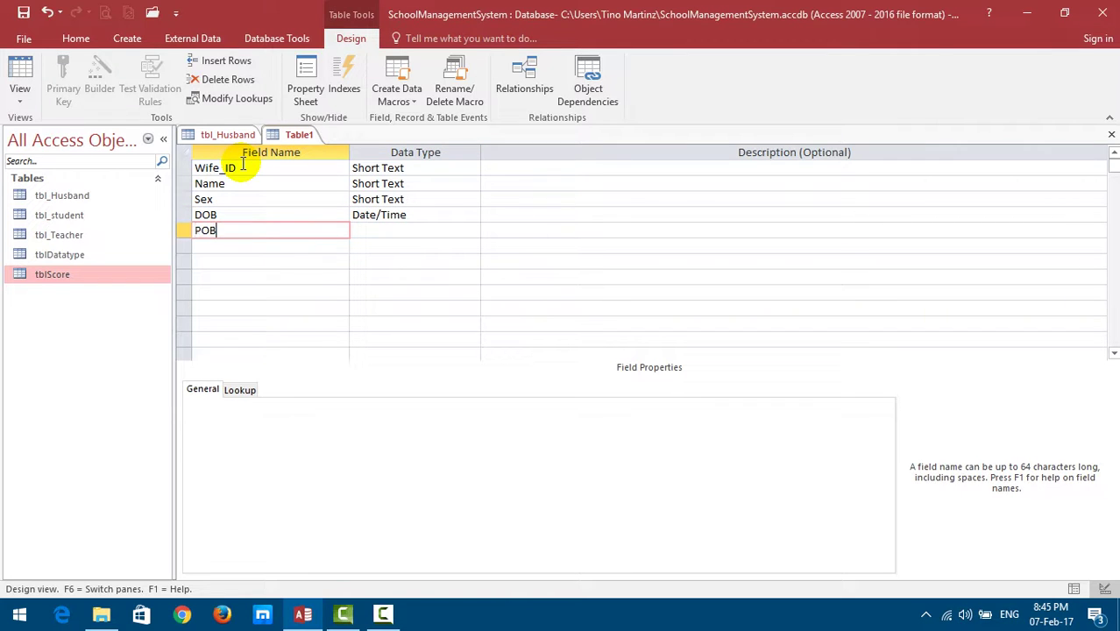
{"action": "key", "text": "Tab"}
{"action": "key", "text": "Tab"}
{"action": "key", "text": "Down"}
{"action": "key", "text": "Left"}
{"action": "key", "text": "Left"}
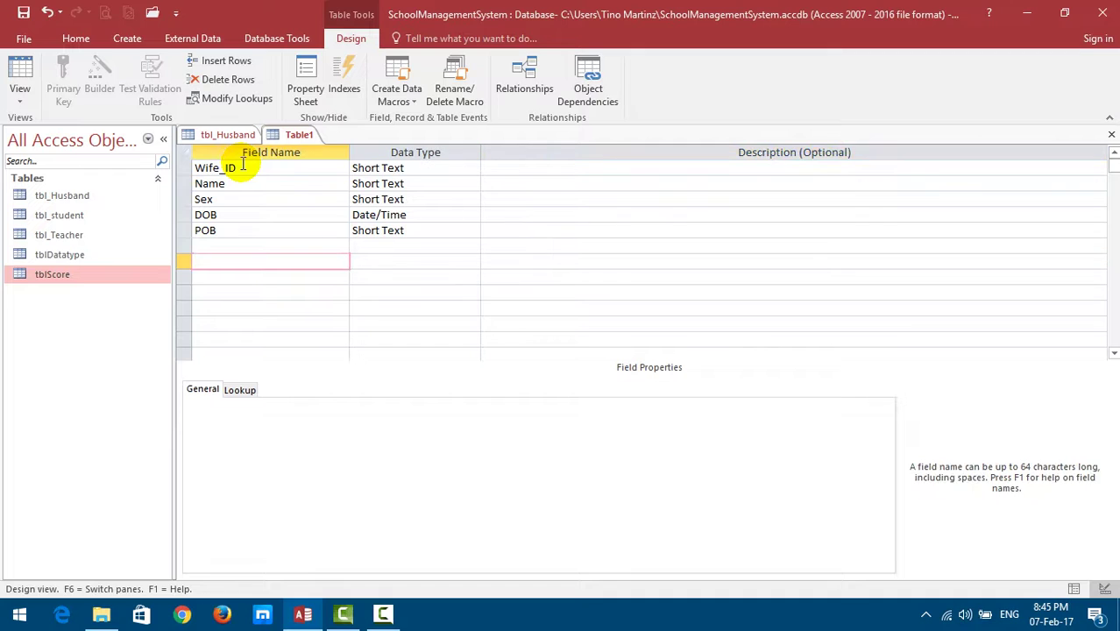
{"action": "key", "text": "Up"}
{"action": "key", "text": "Tab"}
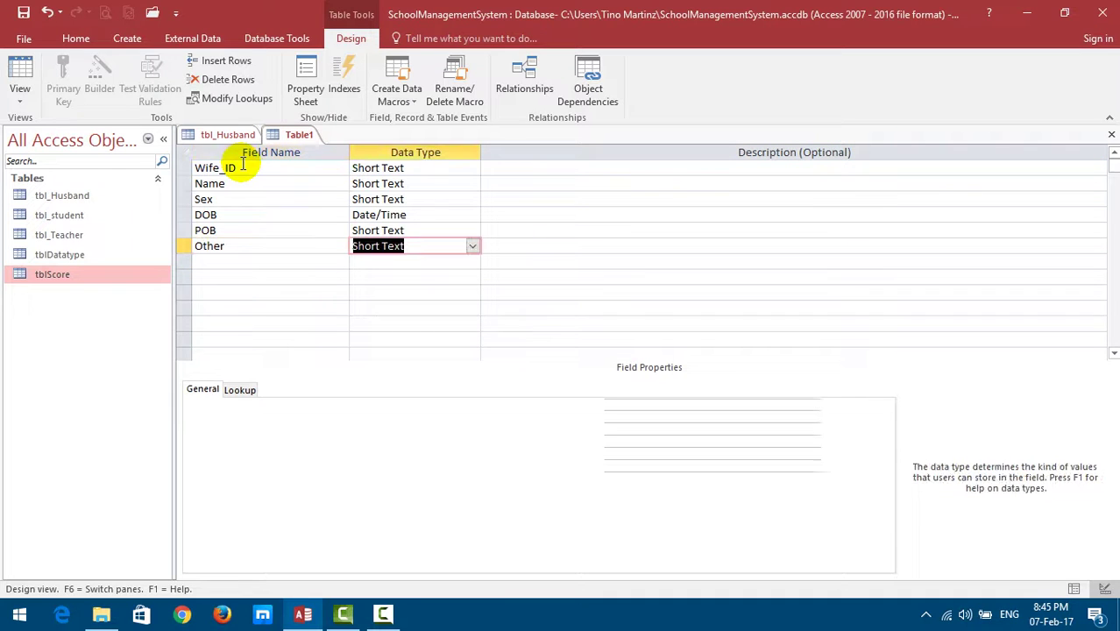
Save the table as tbl_wife without adding a primary key.
{"action": "key", "text": "ctrl+s"}
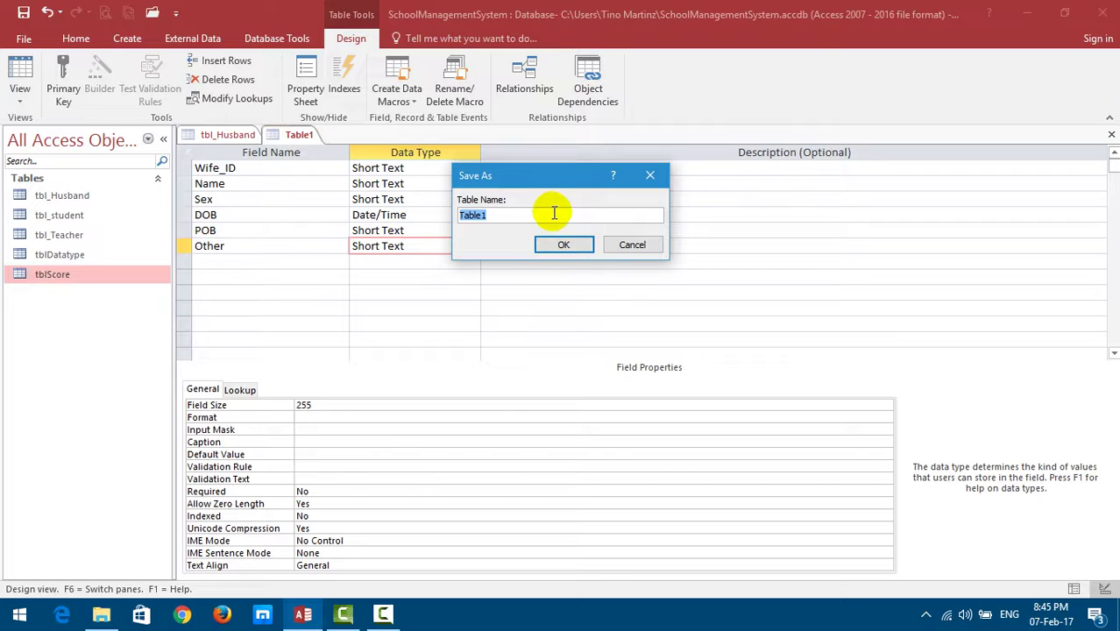
{"action": "type", "text": "tbl_wif"}
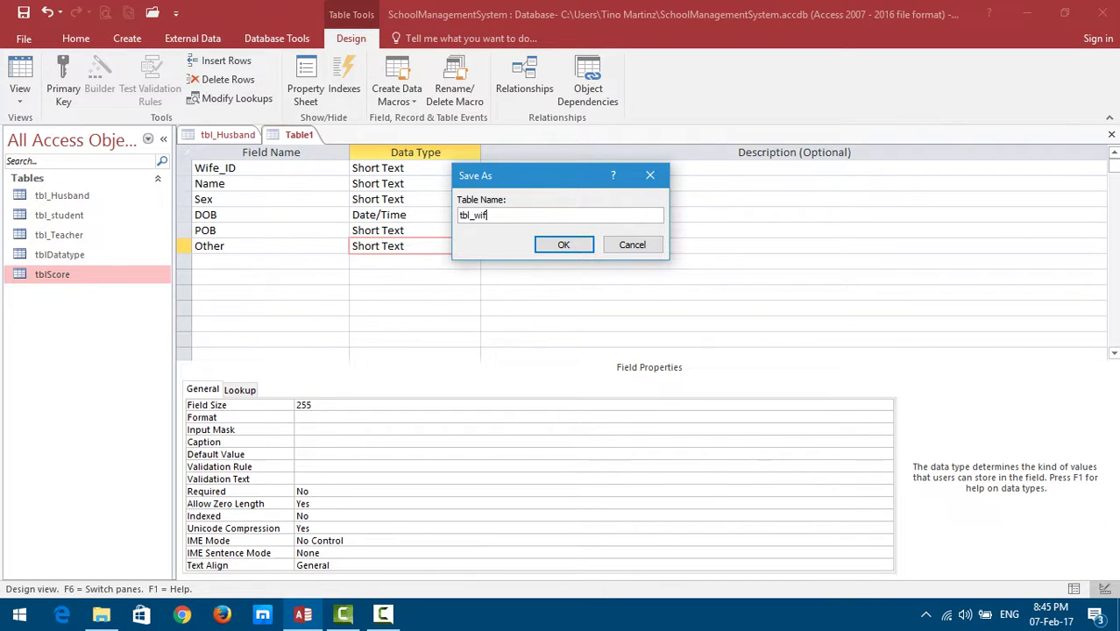
{"action": "left_click", "coordinate": [561, 245]}
{"action": "left_click", "coordinate": [564, 367]}
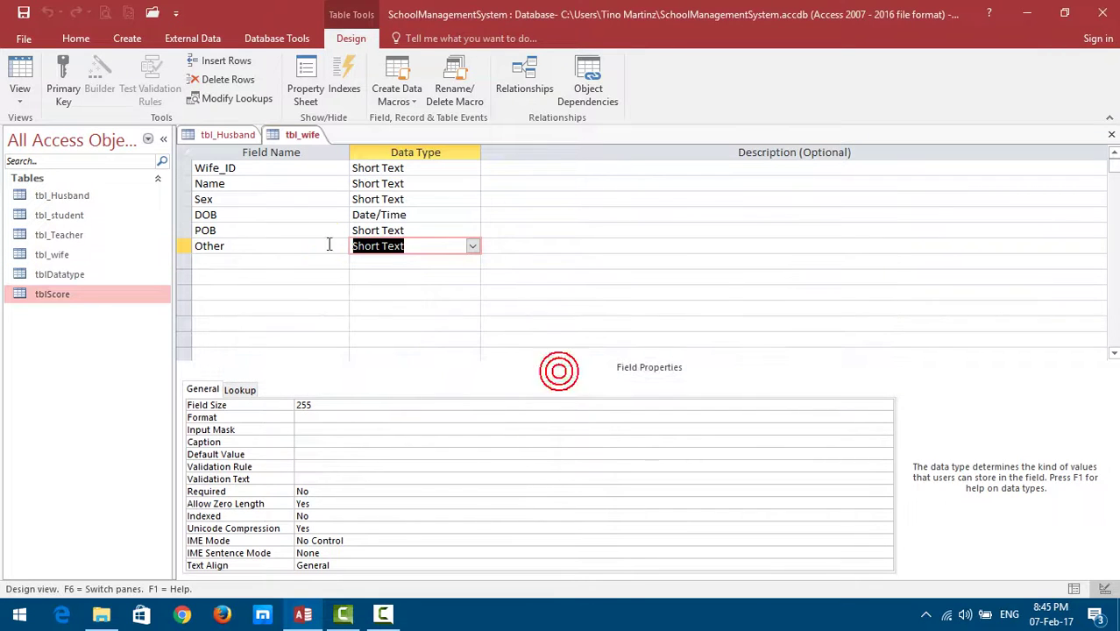
{"action": "left_click", "coordinate": [256, 169]}
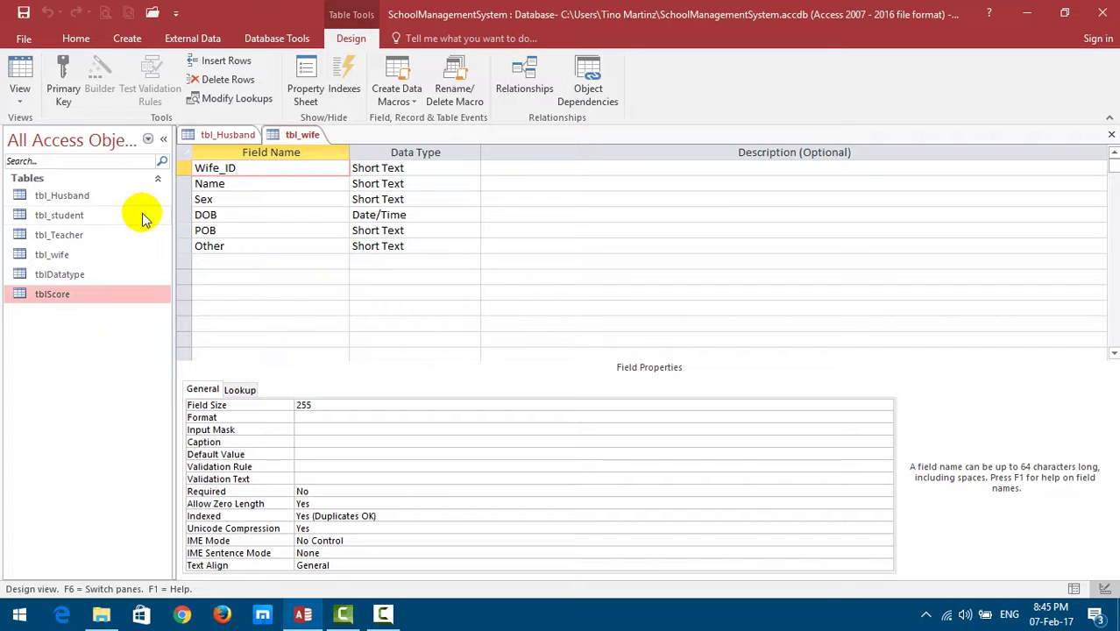
{"action": "left_click", "coordinate": [228, 134]}
Return to tbl_Husband and view its design, with HusbandID as the Number key field.
{"action": "left_click", "coordinate": [303, 136]}
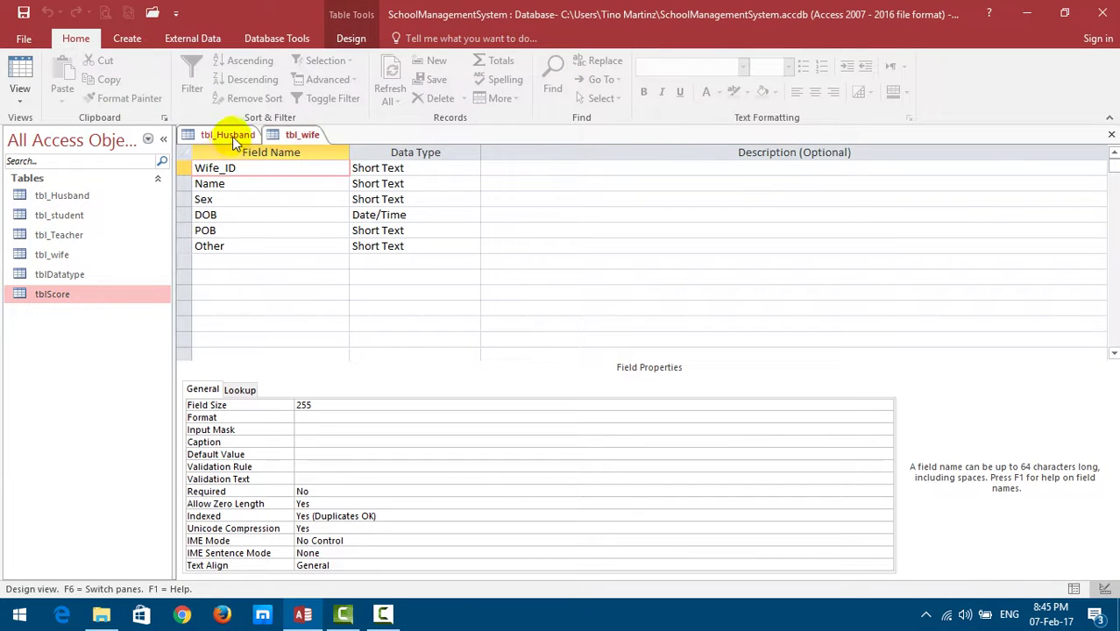
{"action": "left_click", "coordinate": [229, 134]}
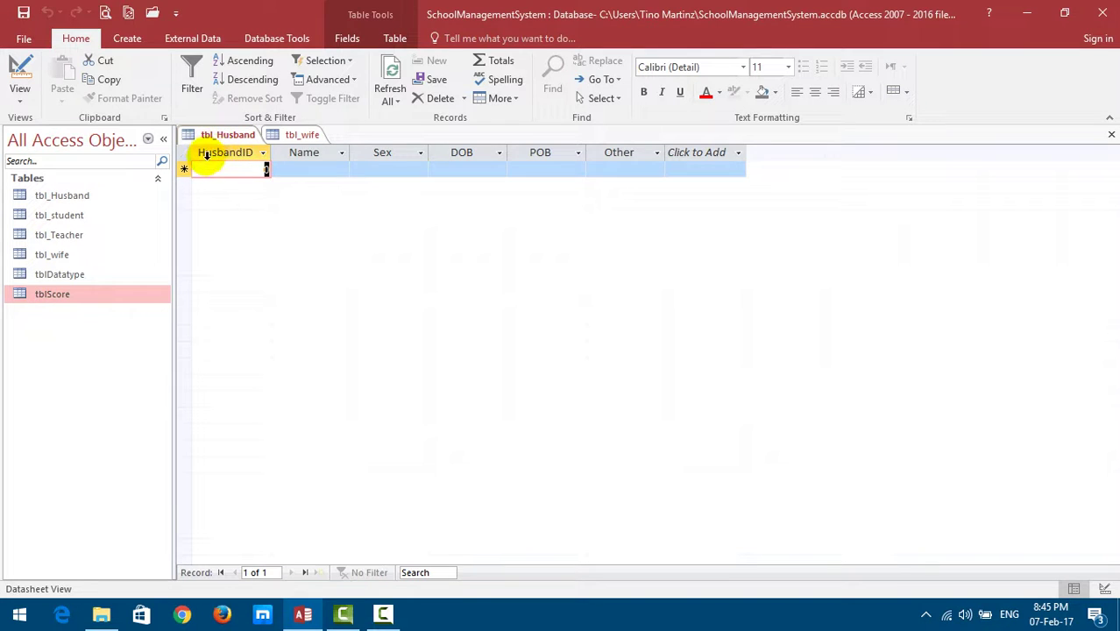
{"action": "left_click", "coordinate": [19, 78]}
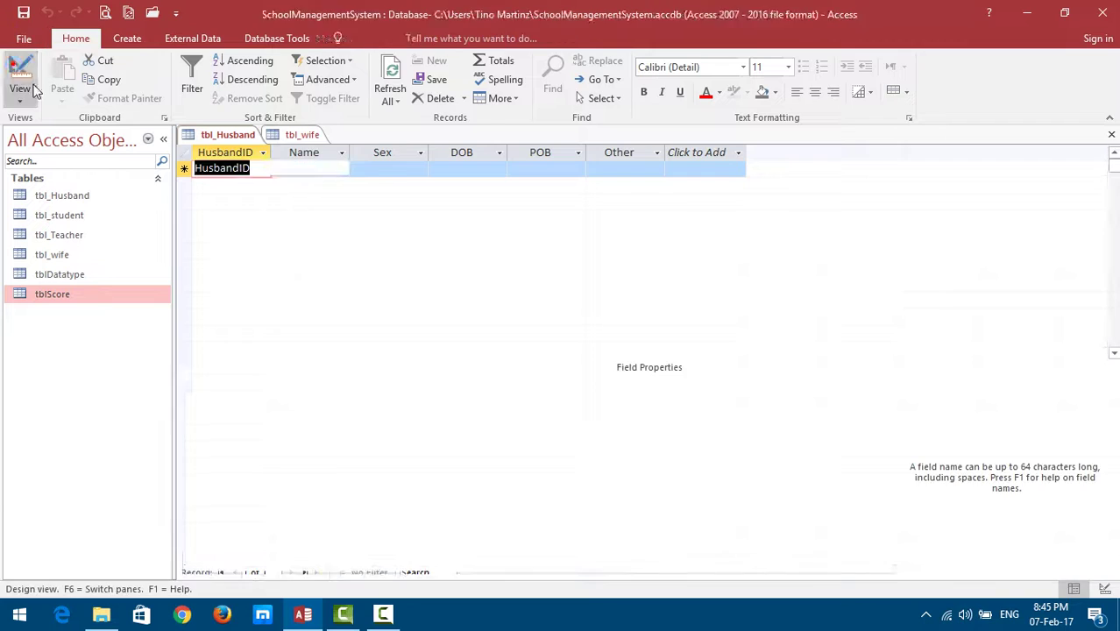
{"action": "left_click", "coordinate": [261, 169]}
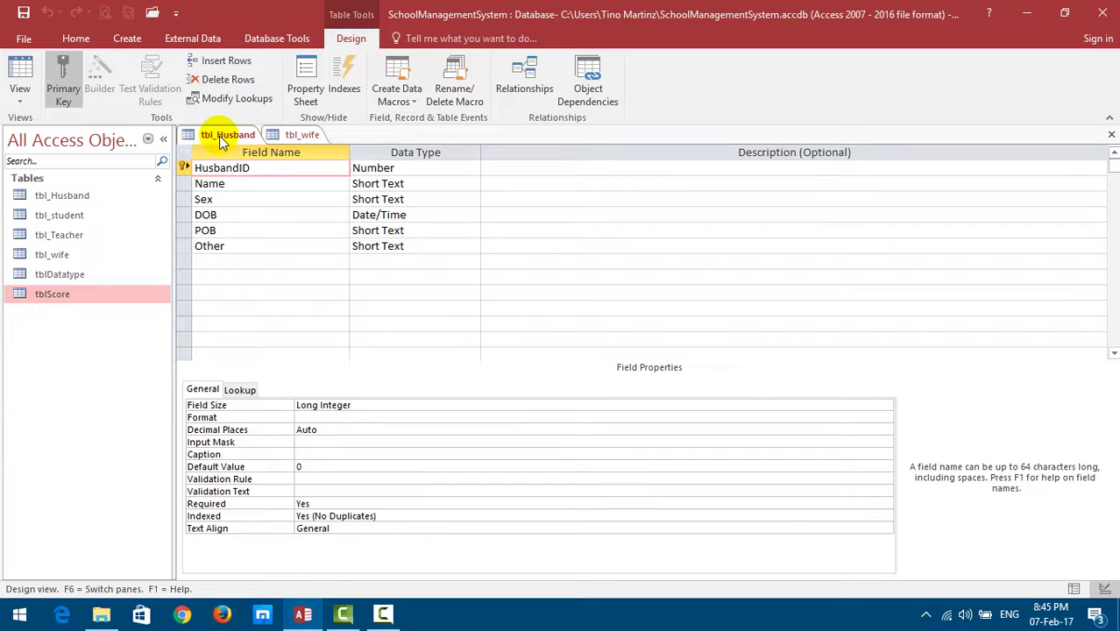
Insert a blank first row above Wife_ID in tbl_wife for the Husband_ID field.
{"action": "left_click", "coordinate": [194, 168]}
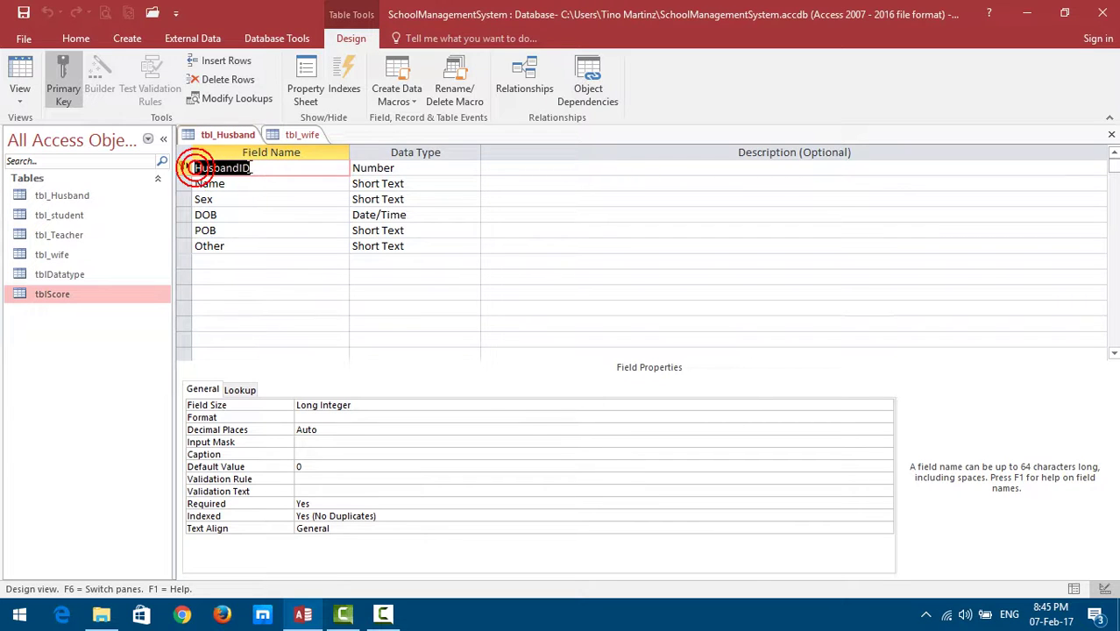
{"action": "left_click", "coordinate": [261, 169]}
{"action": "left_click", "coordinate": [283, 133]}
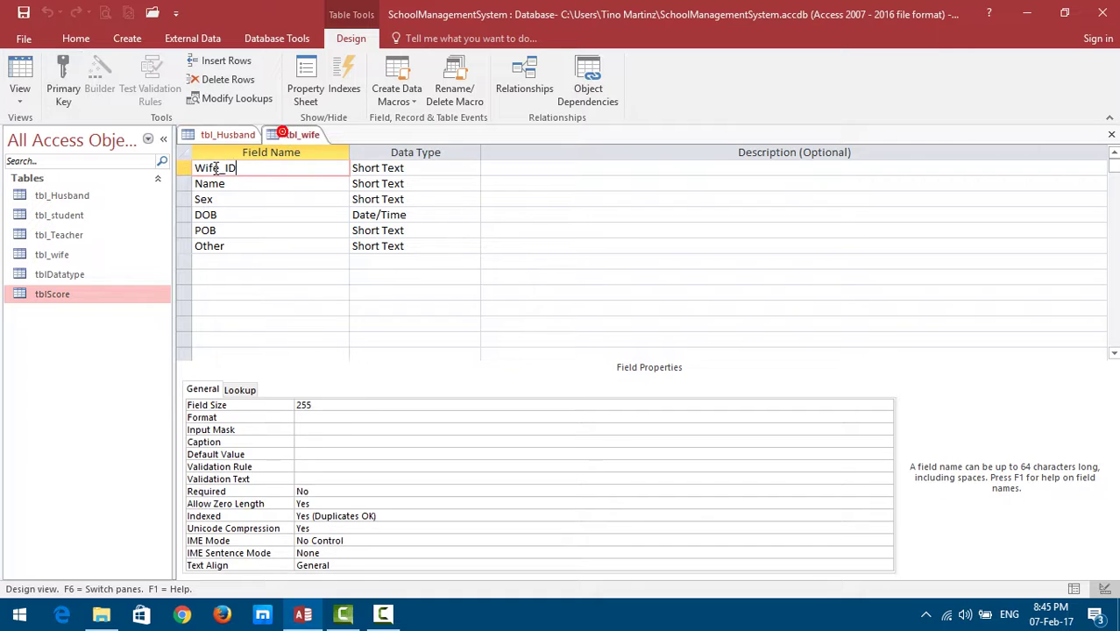
{"action": "left_click", "coordinate": [227, 136]}
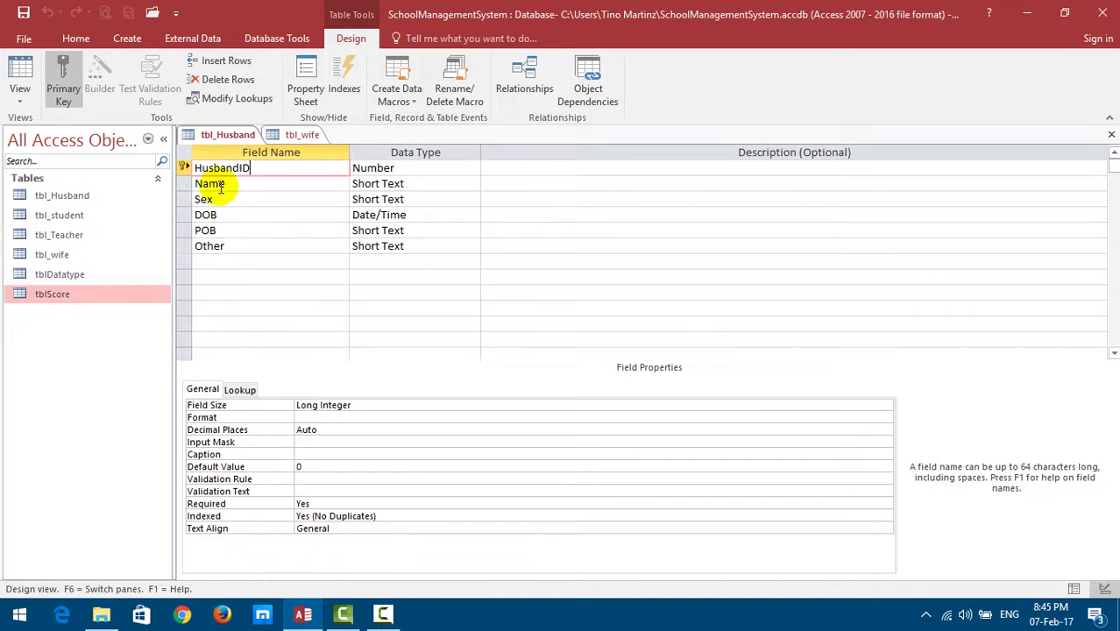
{"action": "left_click", "coordinate": [304, 136]}
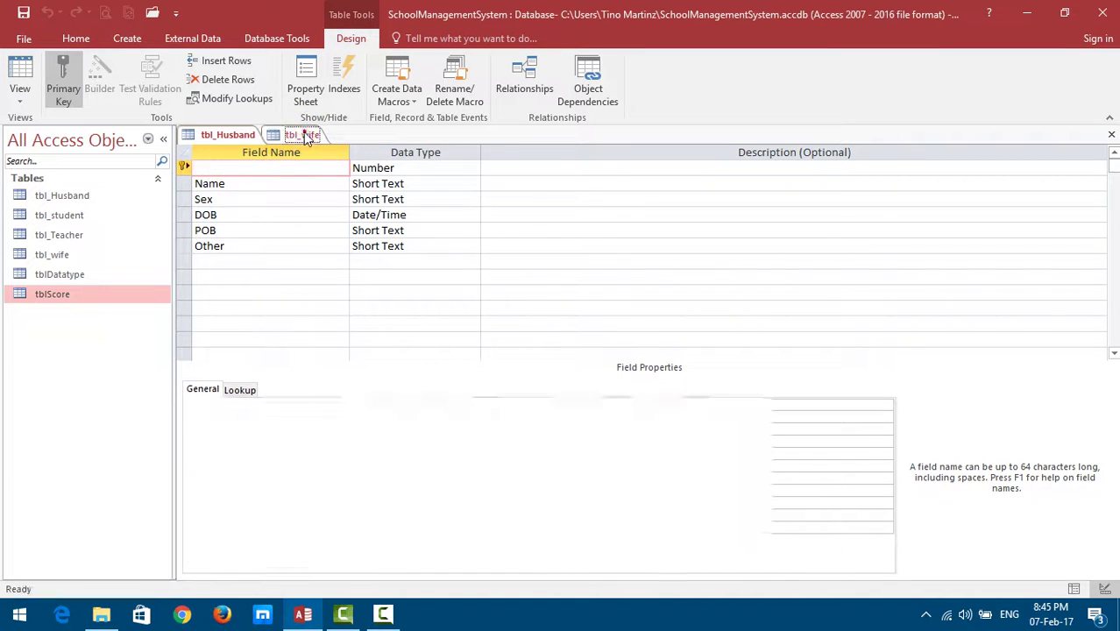
{"action": "right_click", "coordinate": [189, 167]}
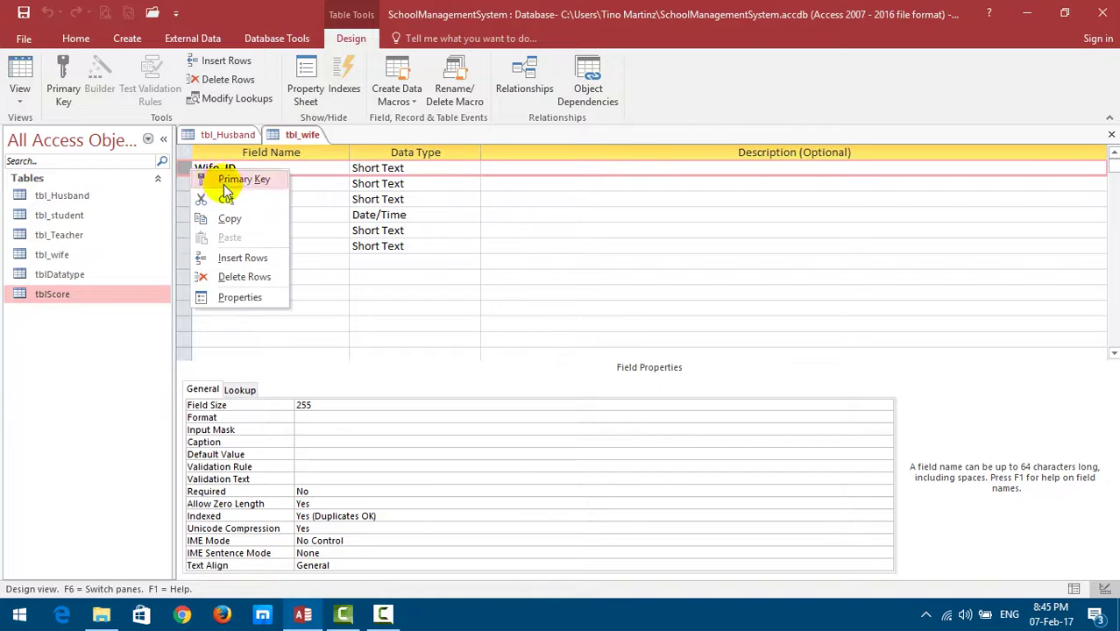
{"action": "left_click", "coordinate": [242, 258]}
{"action": "left_click", "coordinate": [201, 169]}
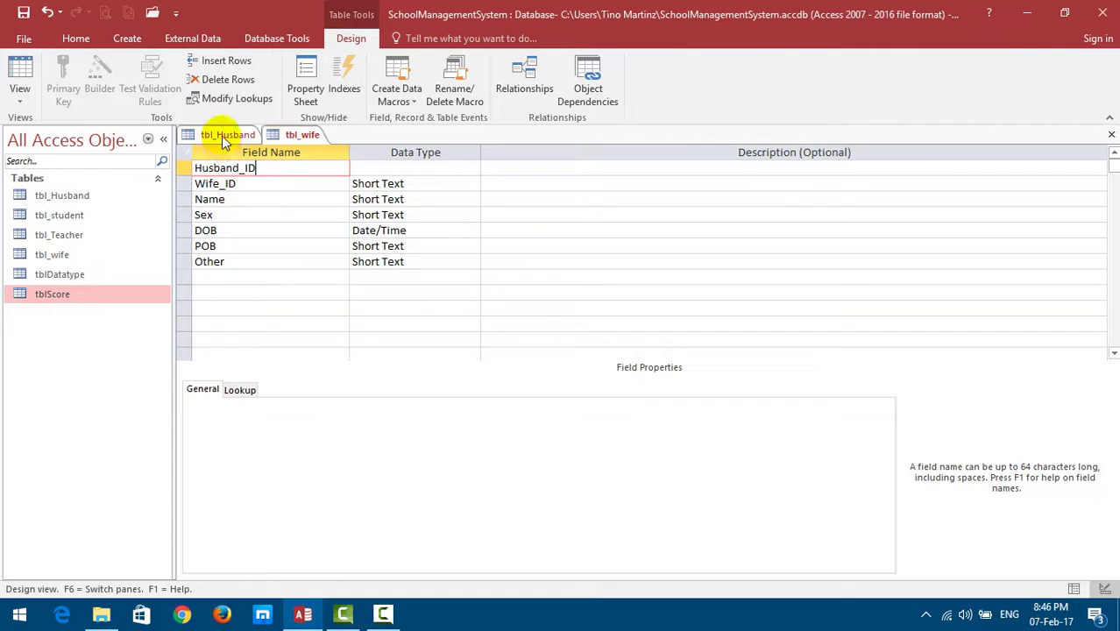
Compare with tbl_Husband and rename tbl_wife's Husband_ID field to HusbandID.
{"action": "left_click", "coordinate": [221, 136]}
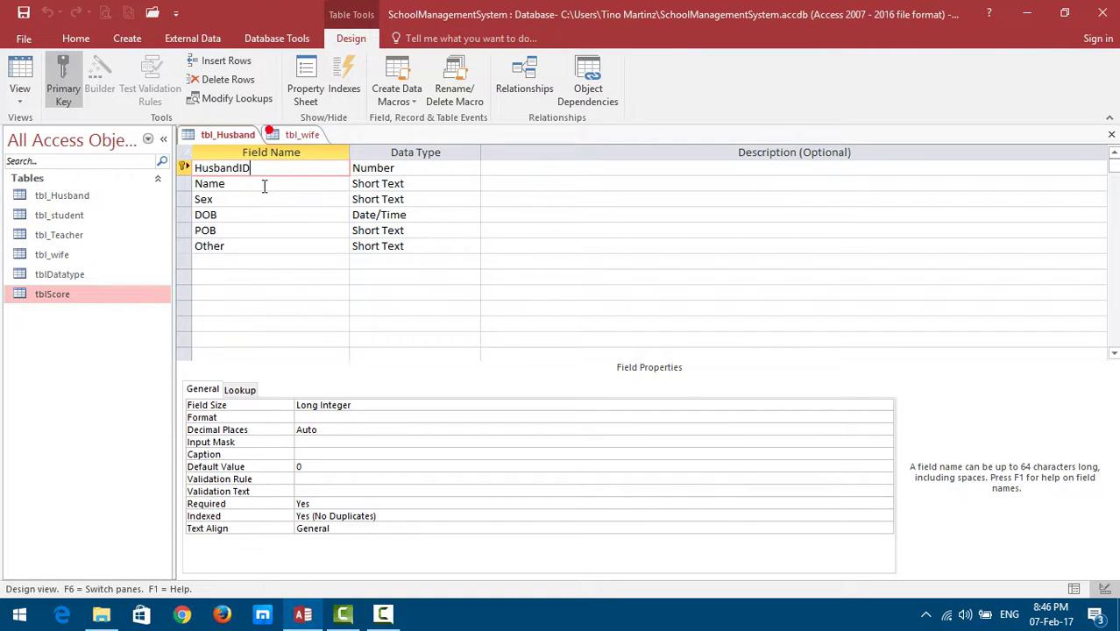
{"action": "left_click", "coordinate": [295, 136]}
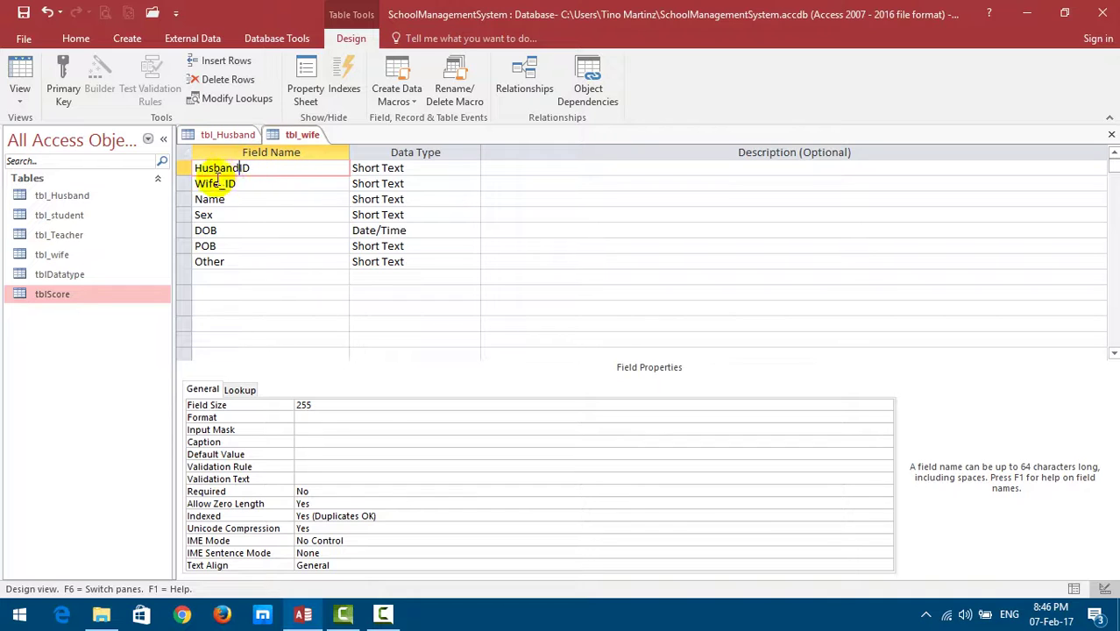
{"action": "double_click", "coordinate": [263, 167]}
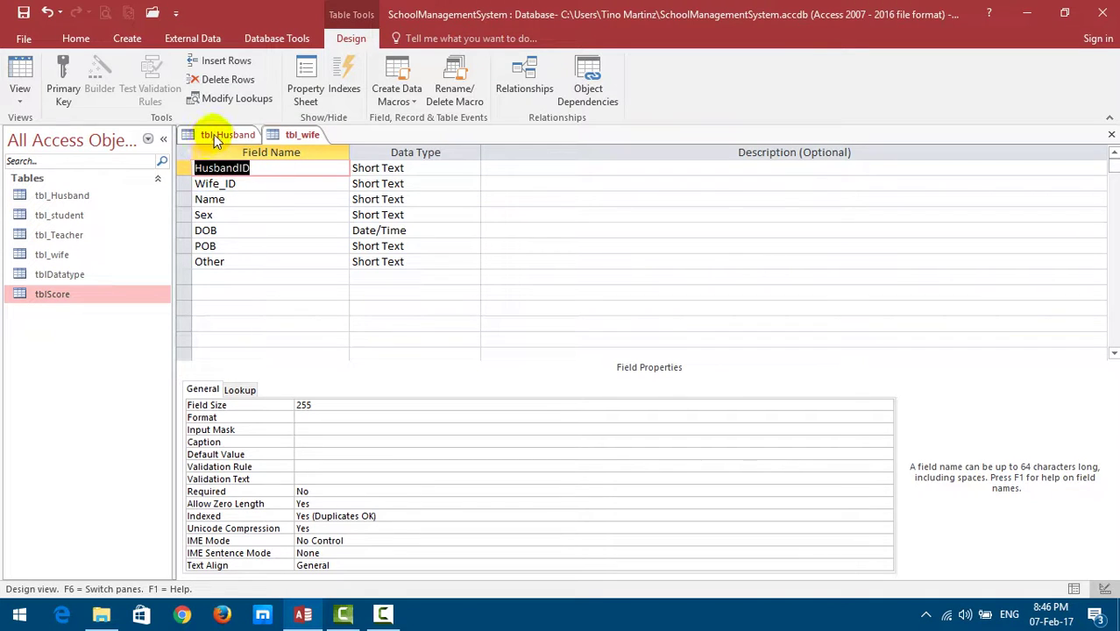
{"action": "left_click", "coordinate": [220, 136]}
{"action": "left_click", "coordinate": [257, 172]}
{"action": "left_click", "coordinate": [294, 134]}
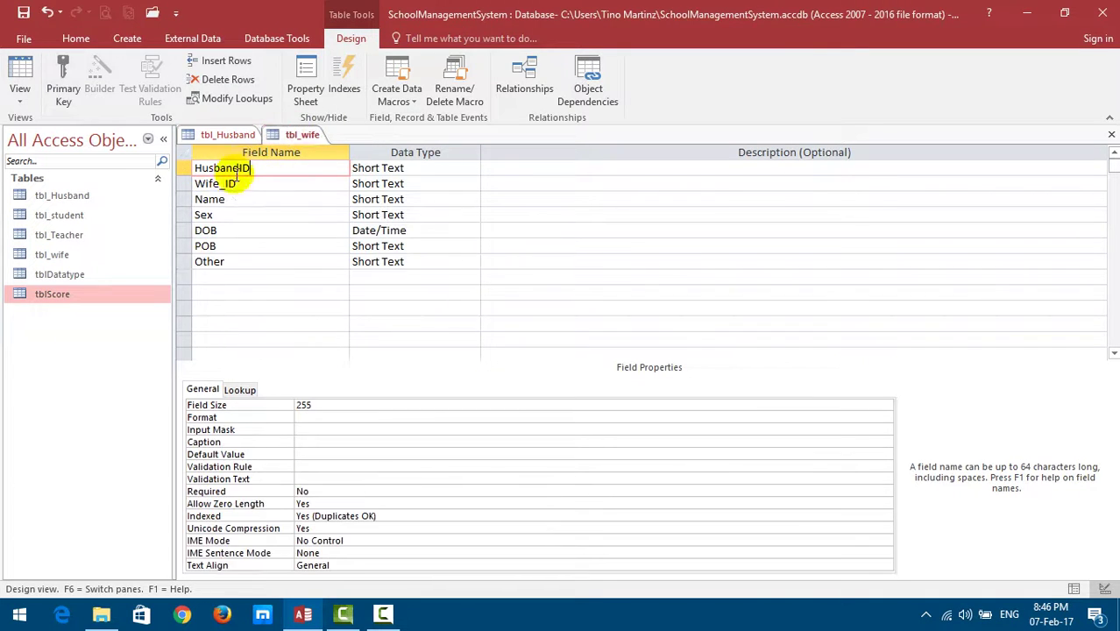
{"action": "left_click", "coordinate": [260, 170]}
{"action": "left_click", "coordinate": [230, 136]}
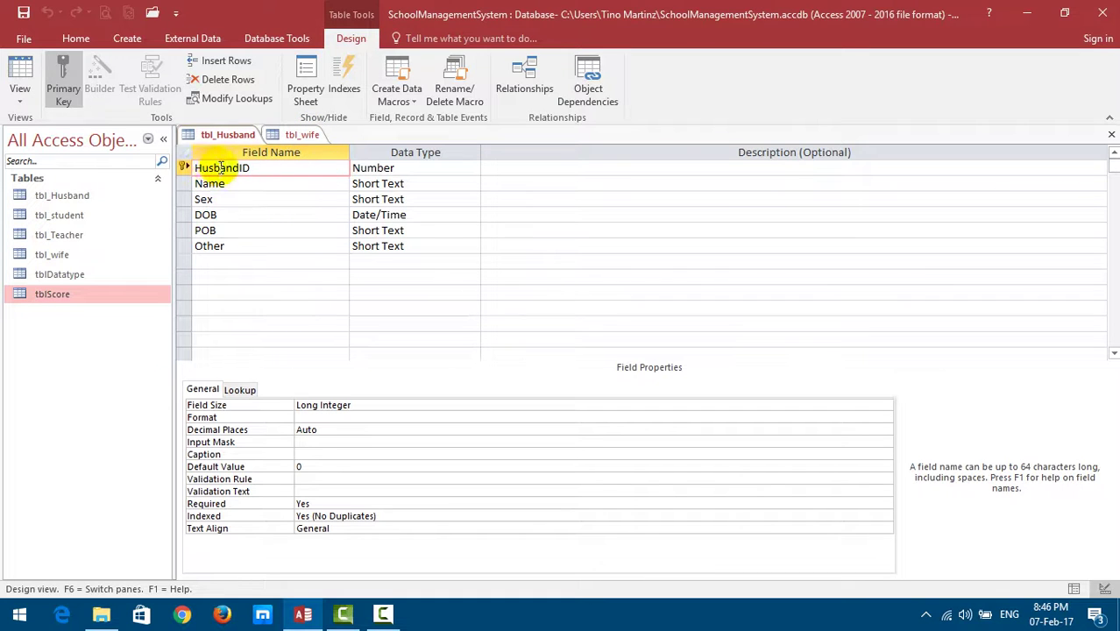
{"action": "left_click", "coordinate": [412, 167]}
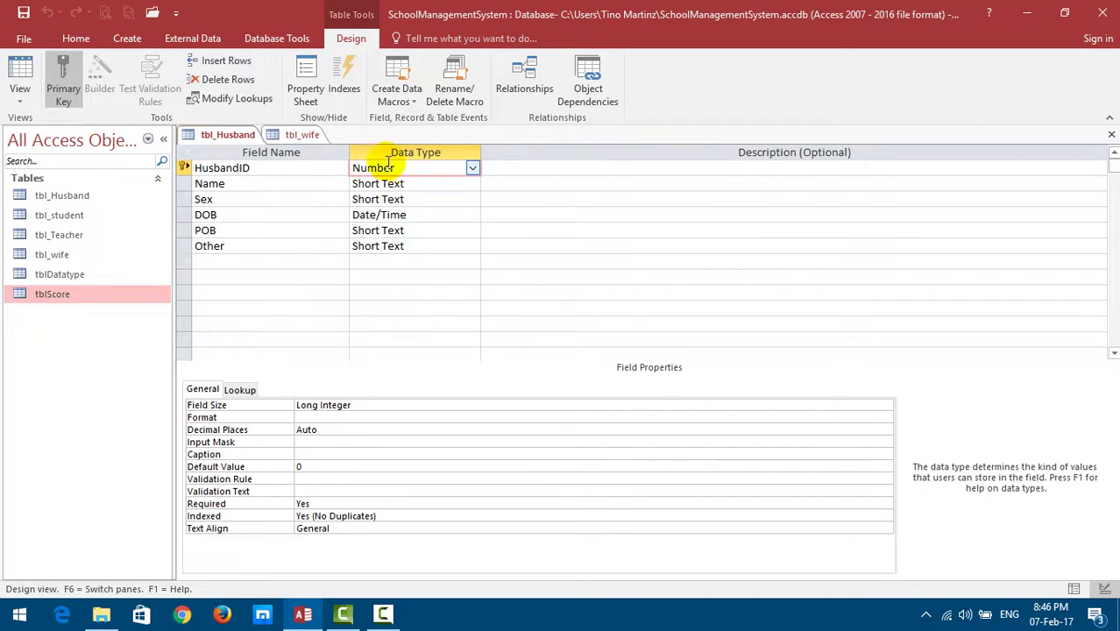
{"action": "left_click", "coordinate": [202, 168]}
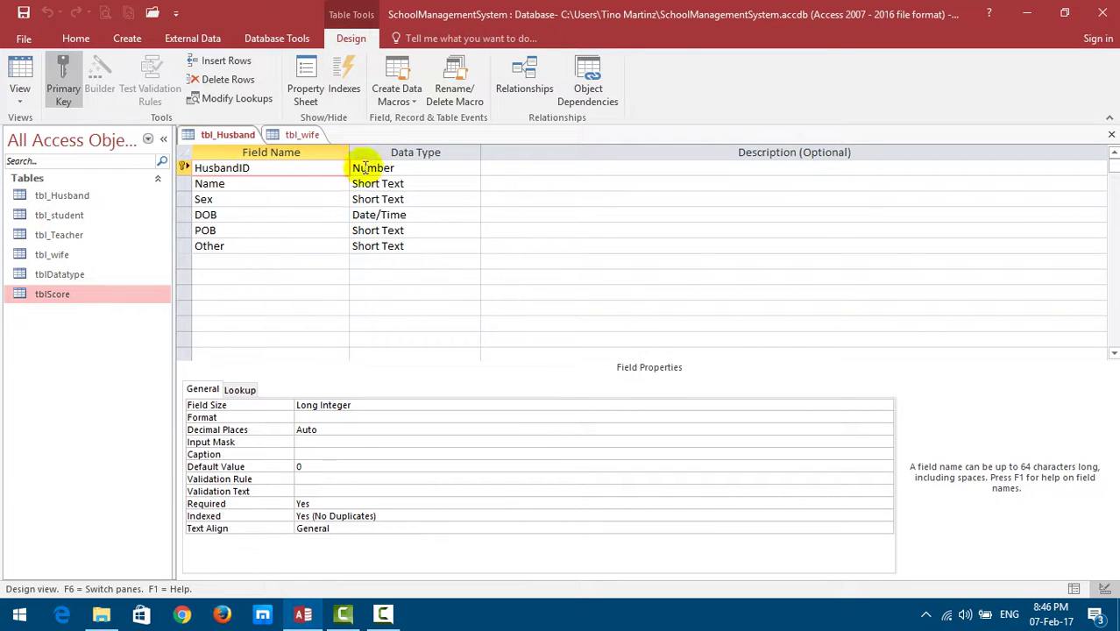
{"action": "left_click", "coordinate": [288, 138]}
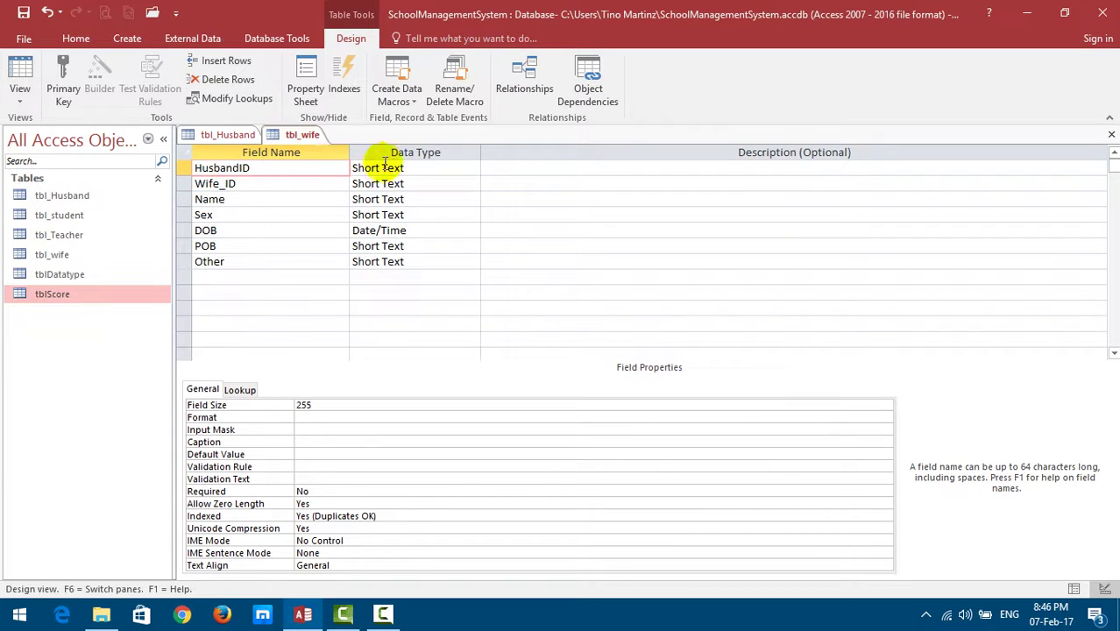
Set the data type of tbl_wife's HusbandID to Number.
{"action": "left_click", "coordinate": [417, 166]}
{"action": "left_click", "coordinate": [472, 167]}
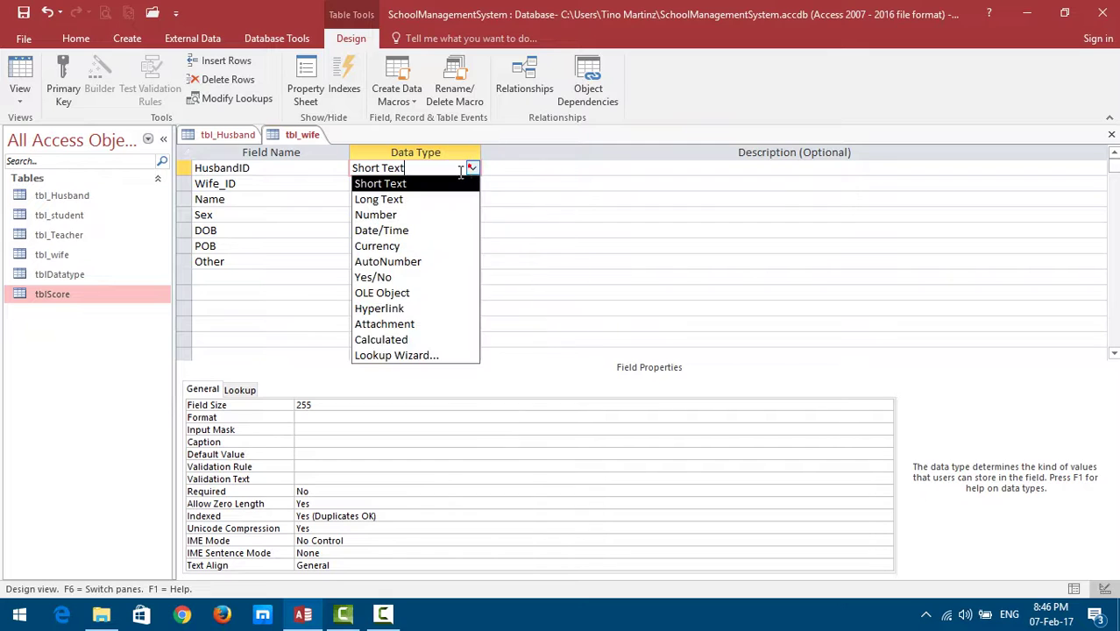
{"action": "left_click", "coordinate": [430, 215]}
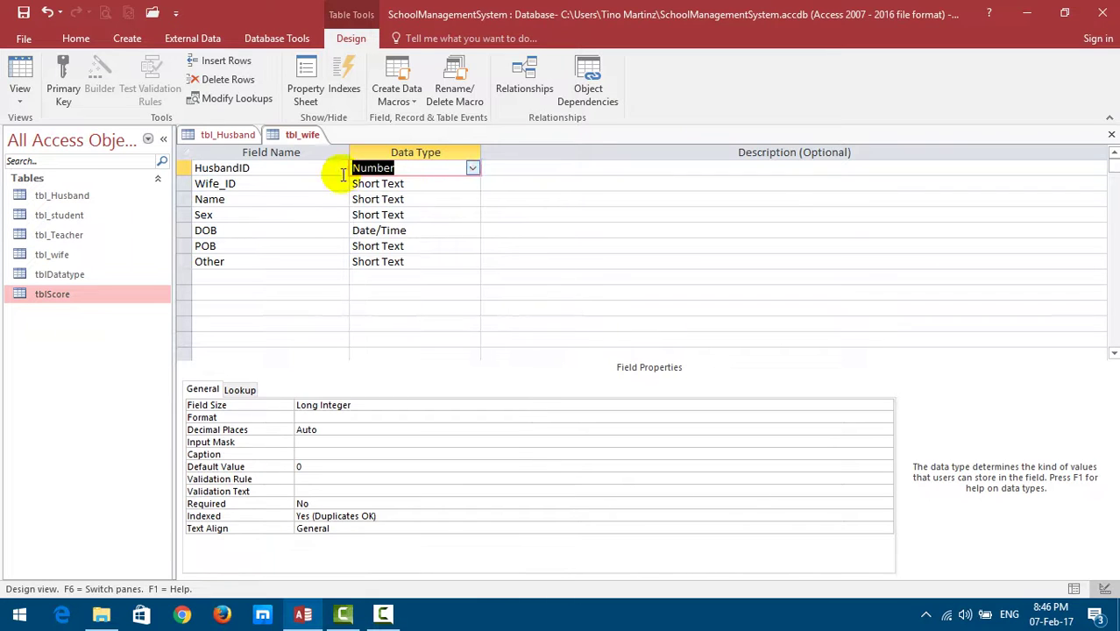
Make HusbandID the primary key of tbl_wife.
{"action": "left_click", "coordinate": [263, 167]}
{"action": "left_click", "coordinate": [200, 168]}
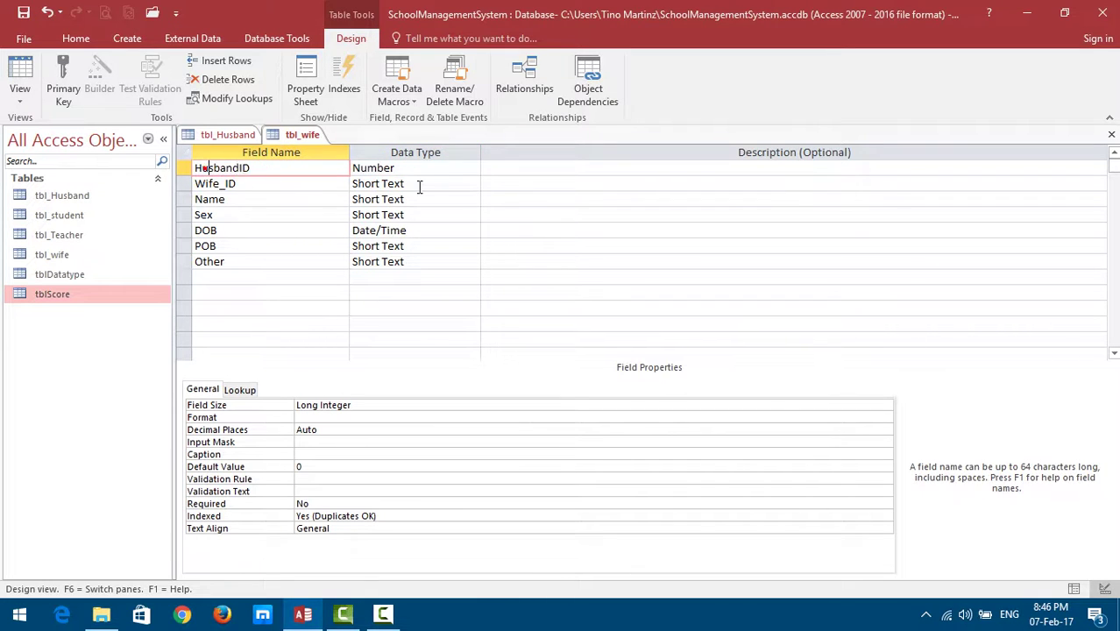
{"action": "left_click", "coordinate": [447, 167]}
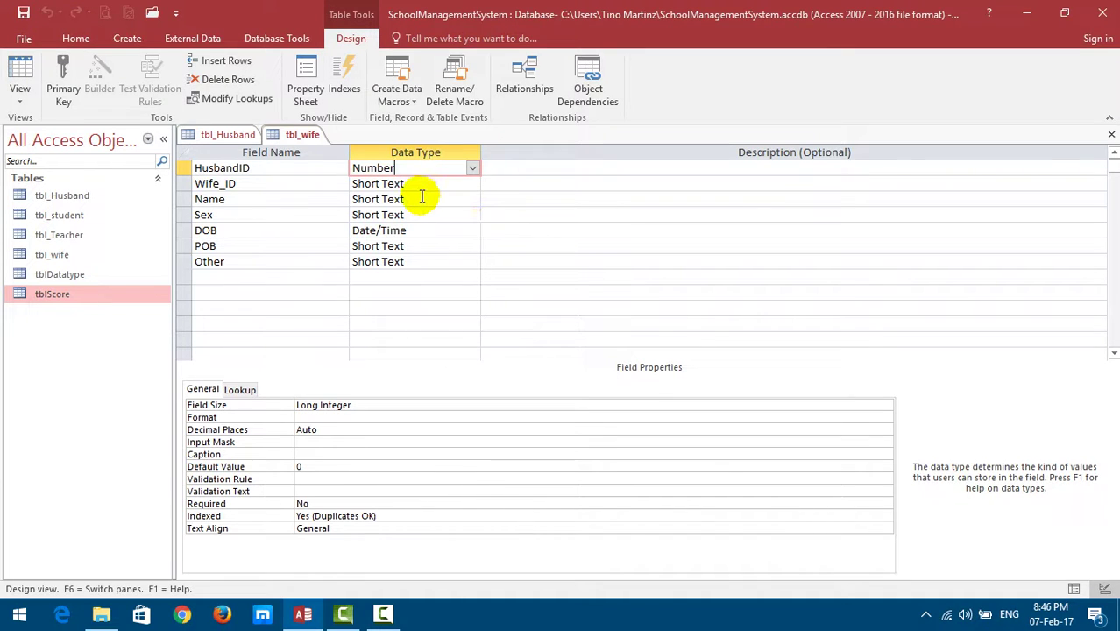
{"action": "left_click", "coordinate": [278, 170]}
{"action": "left_click", "coordinate": [283, 138]}
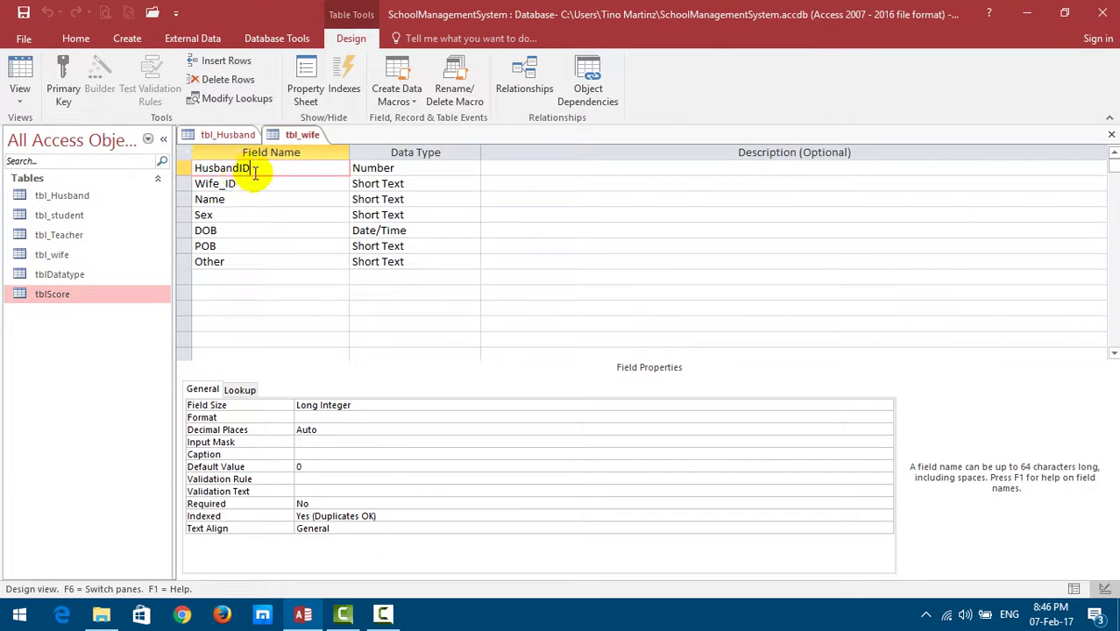
{"action": "left_click", "coordinate": [63, 95]}
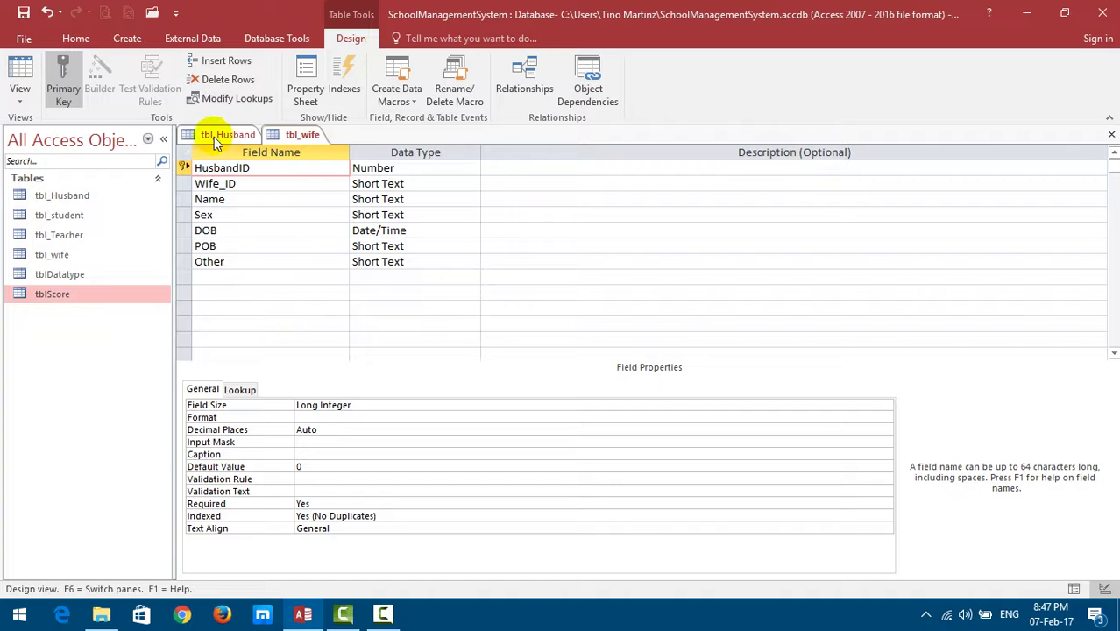
Compare the tbl_Husband and tbl_wife designs and save tbl_wife.
{"action": "left_click", "coordinate": [222, 134]}
{"action": "left_click", "coordinate": [292, 136]}
{"action": "left_click", "coordinate": [211, 136]}
{"action": "left_click", "coordinate": [276, 135]}
{"action": "left_click", "coordinate": [24, 12]}
Check that HusbandID is a Number field in both tbl_Husband and tbl_wife.
{"action": "left_click", "coordinate": [223, 133]}
{"action": "left_click", "coordinate": [280, 138]}
{"action": "left_click", "coordinate": [229, 135]}
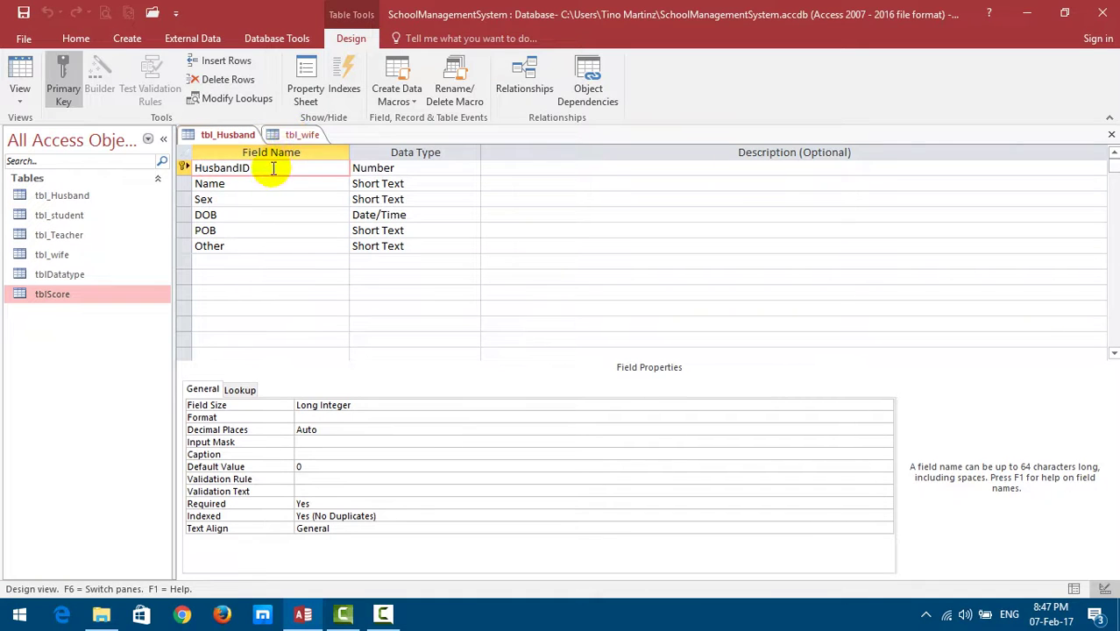
{"action": "left_click", "coordinate": [281, 134]}
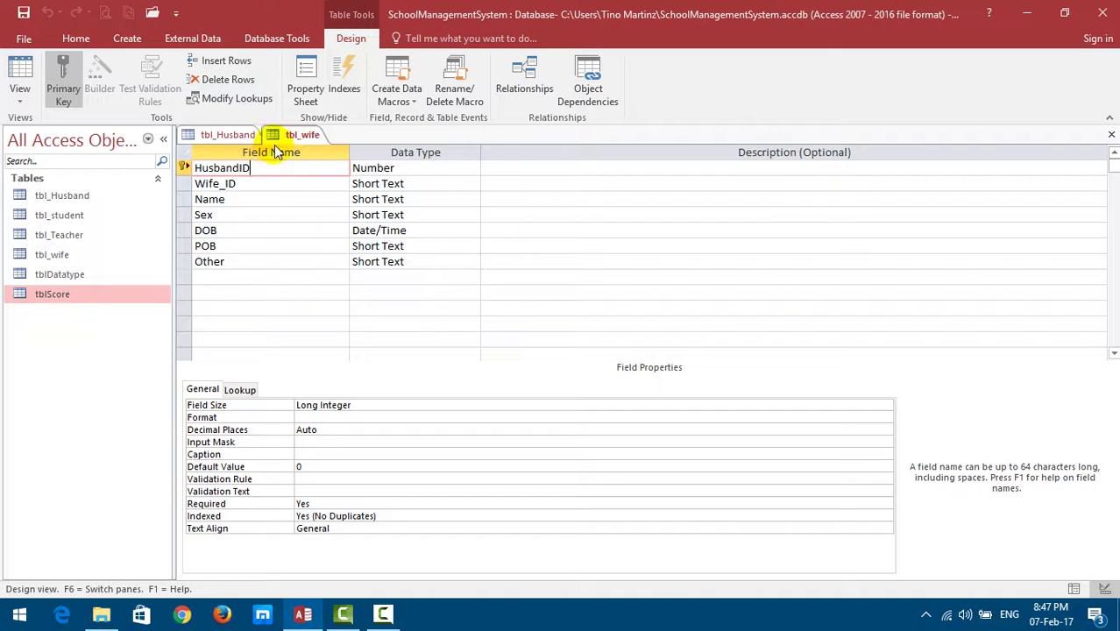
{"action": "left_click", "coordinate": [420, 168]}
{"action": "left_click", "coordinate": [230, 140]}
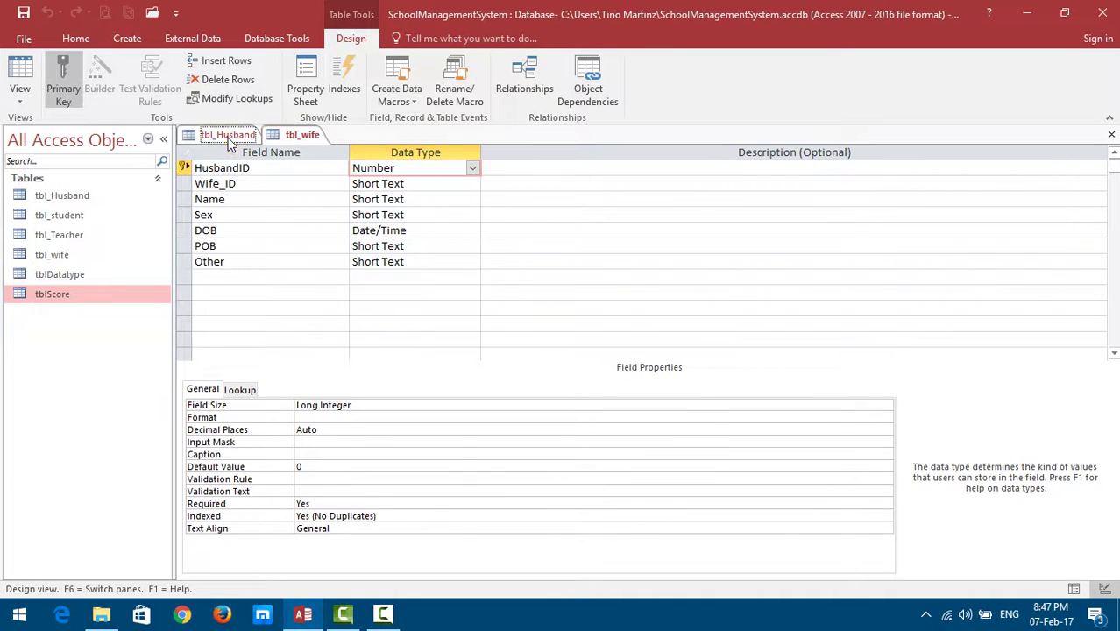
{"action": "key", "text": "ctrl+z"}
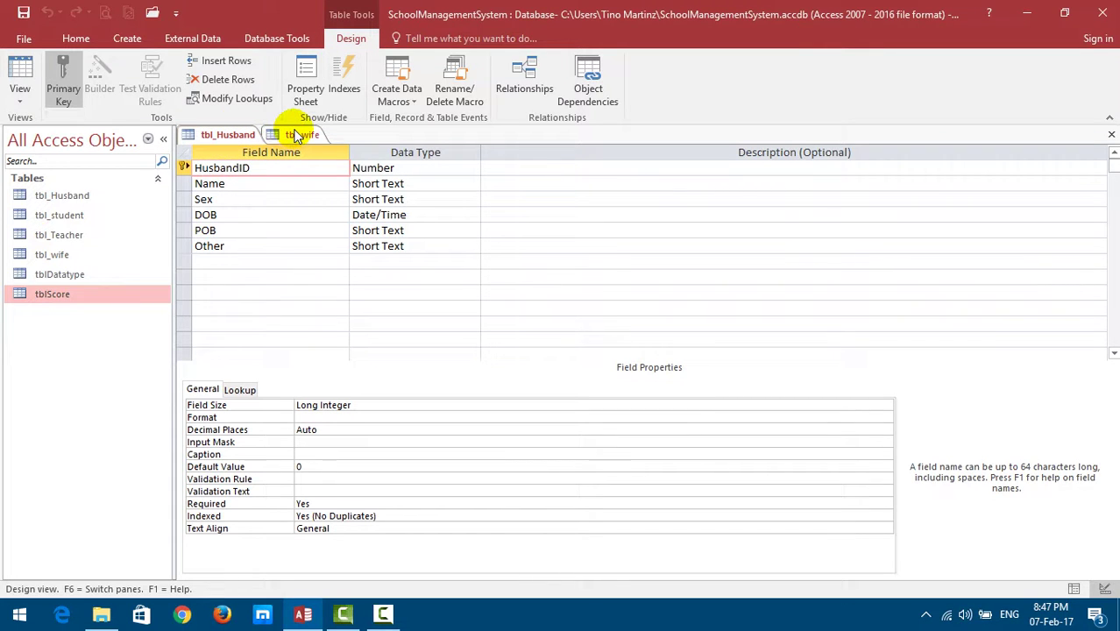
{"action": "left_click", "coordinate": [390, 167]}
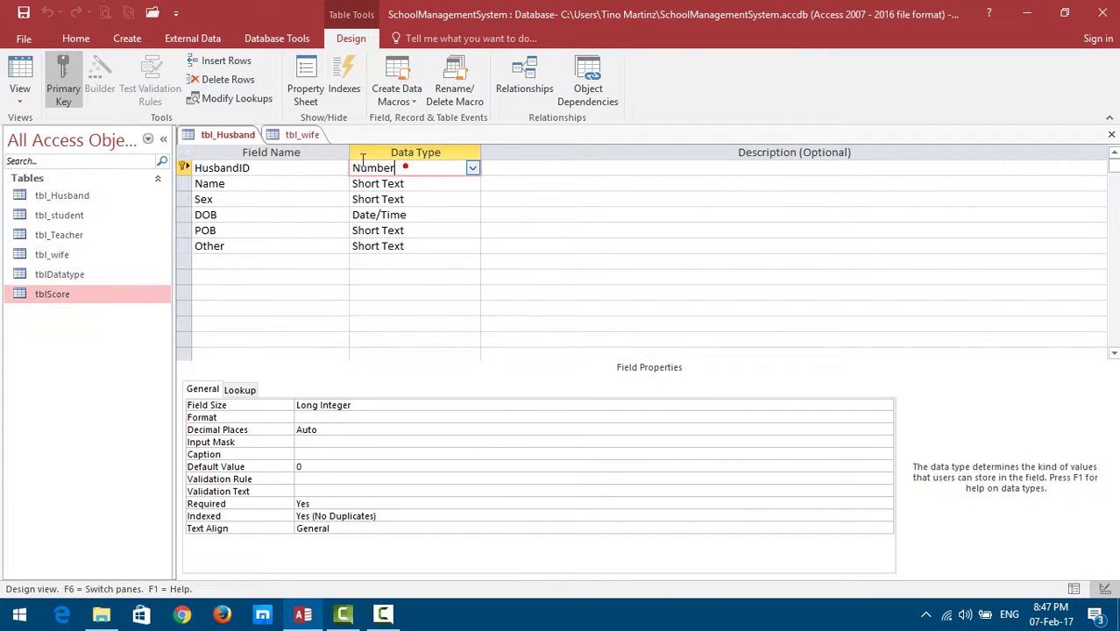
{"action": "left_click", "coordinate": [300, 137]}
{"action": "left_click", "coordinate": [406, 167]}
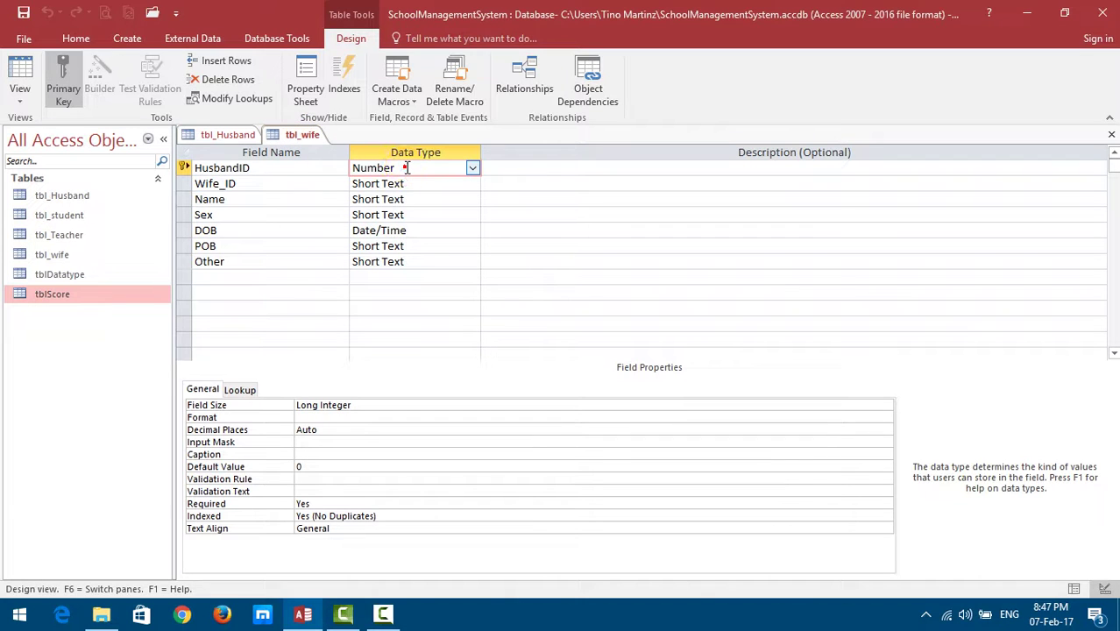
{"action": "left_click", "coordinate": [231, 168]}
{"action": "left_click", "coordinate": [213, 167]}
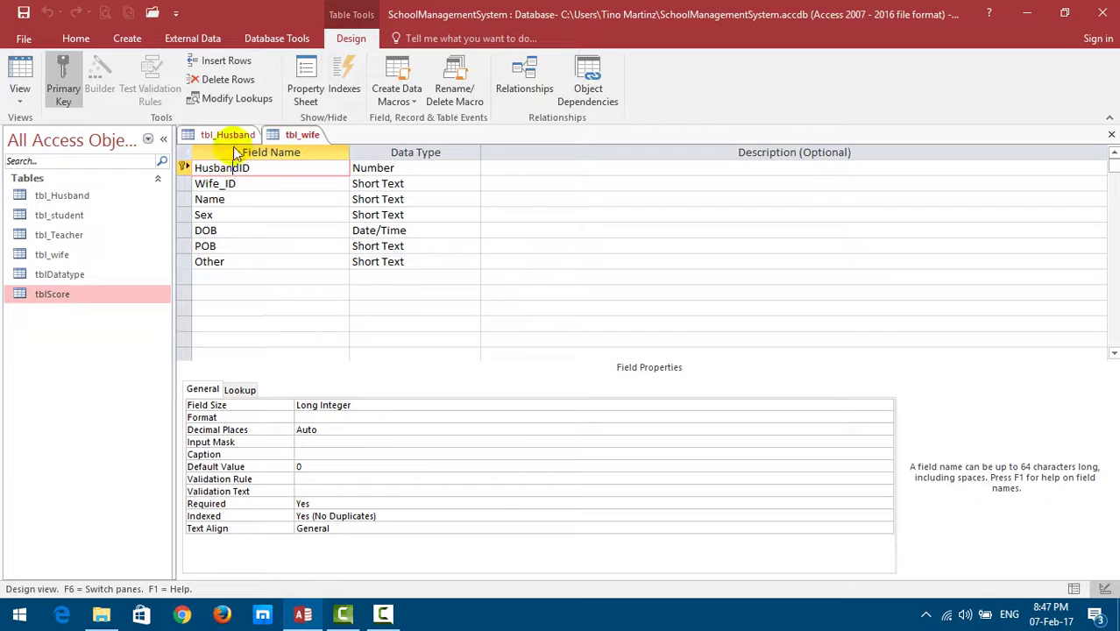
{"action": "left_click", "coordinate": [212, 140]}
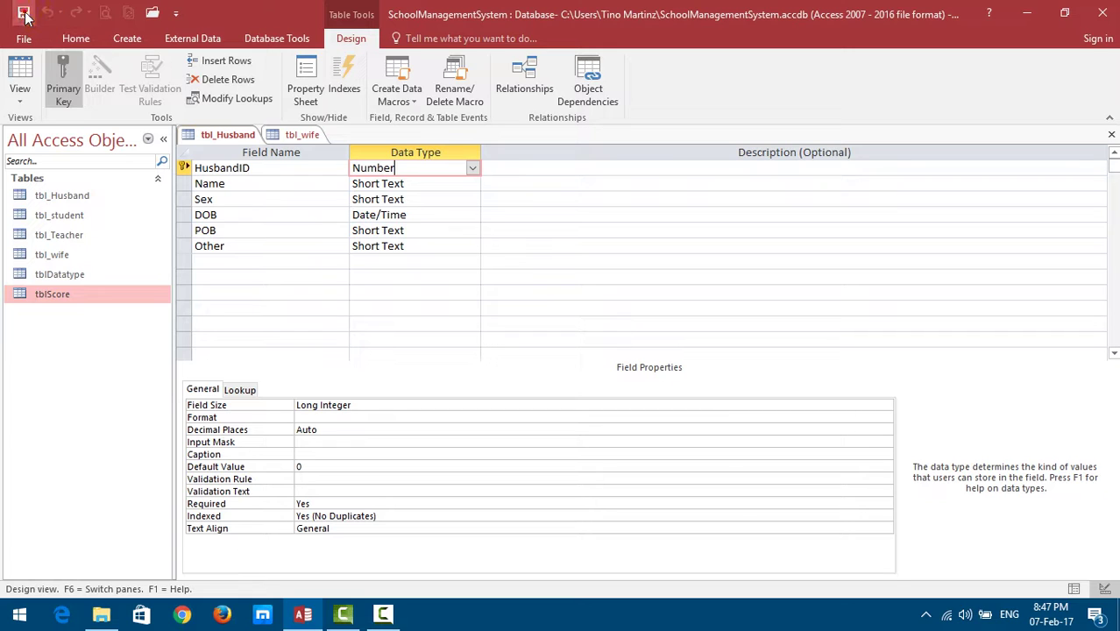
Close the tbl_wife design, then the tbl_Husband design.
{"action": "left_click", "coordinate": [377, 155]}
{"action": "left_click", "coordinate": [298, 139]}
{"action": "right_click", "coordinate": [298, 139]}
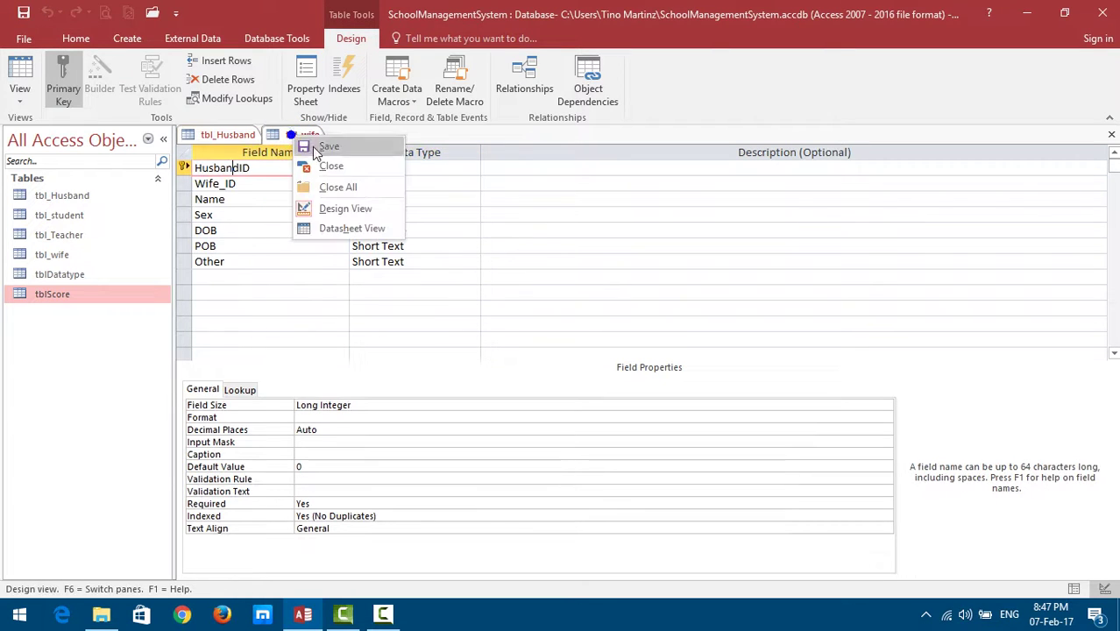
{"action": "left_click", "coordinate": [300, 167]}
{"action": "right_click", "coordinate": [224, 131]}
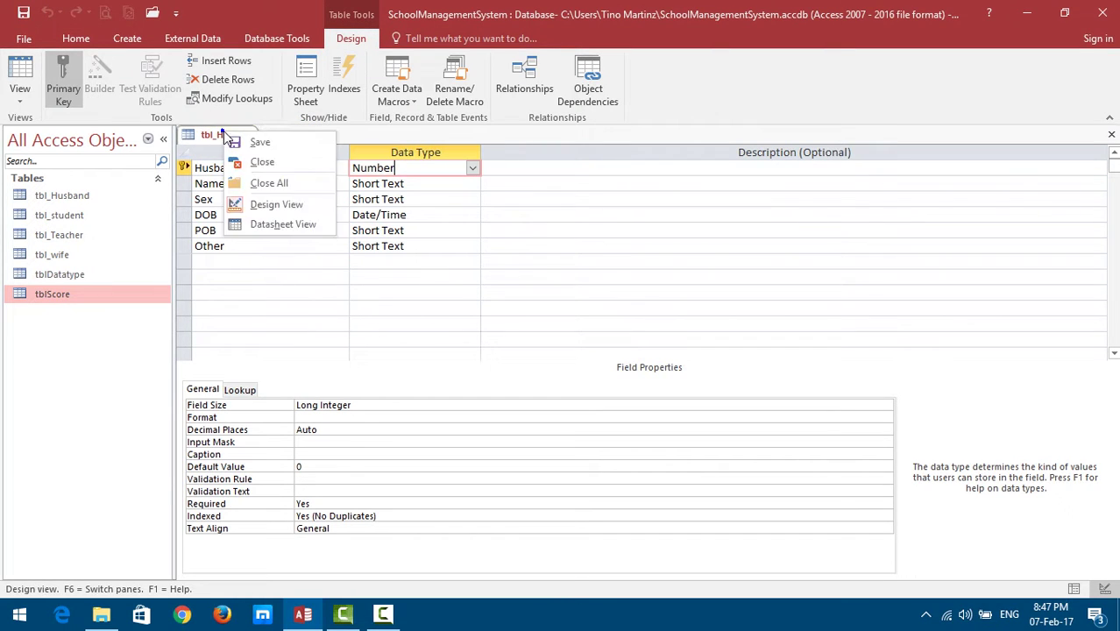
{"action": "left_click", "coordinate": [248, 162]}
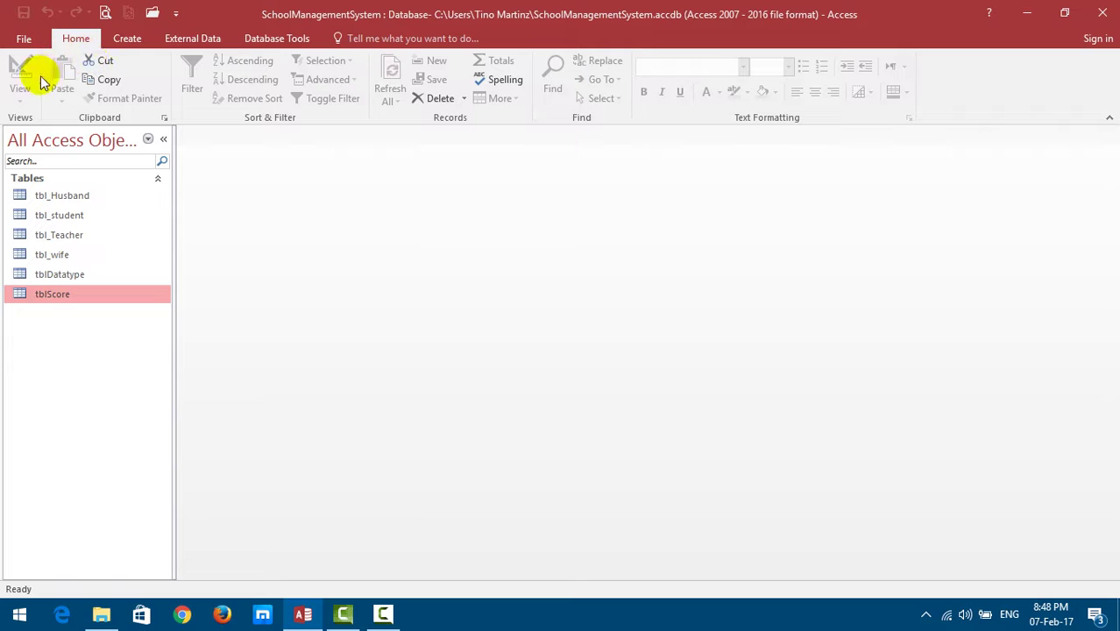
Open Relationships from Database Tools and bring up the Show Table list of six tables.
{"action": "left_click", "coordinate": [257, 43]}
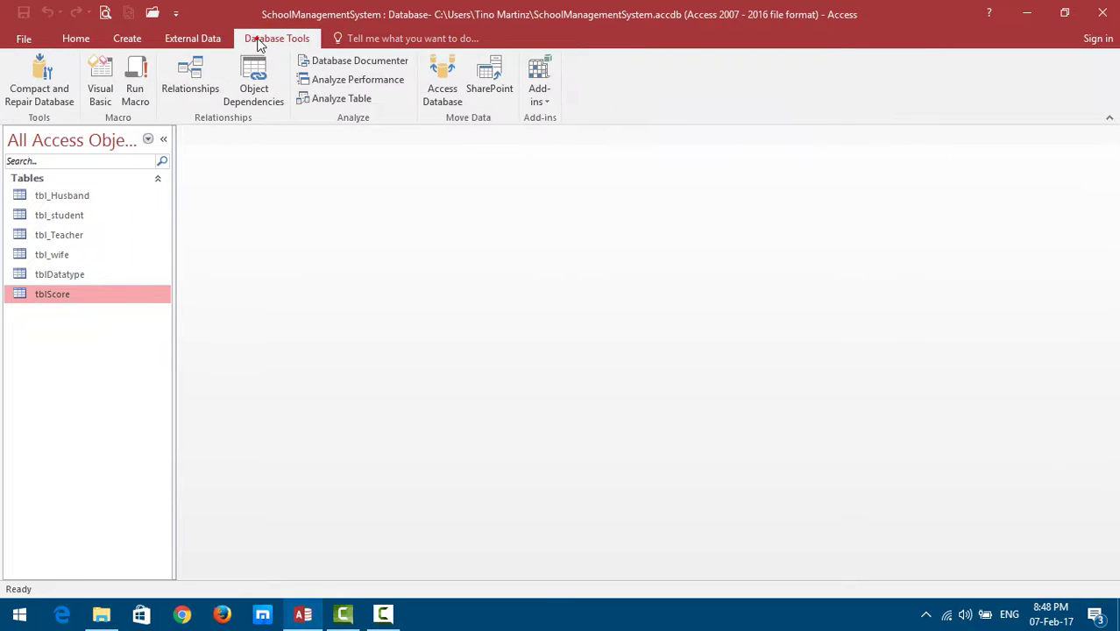
{"action": "left_click", "coordinate": [201, 86]}
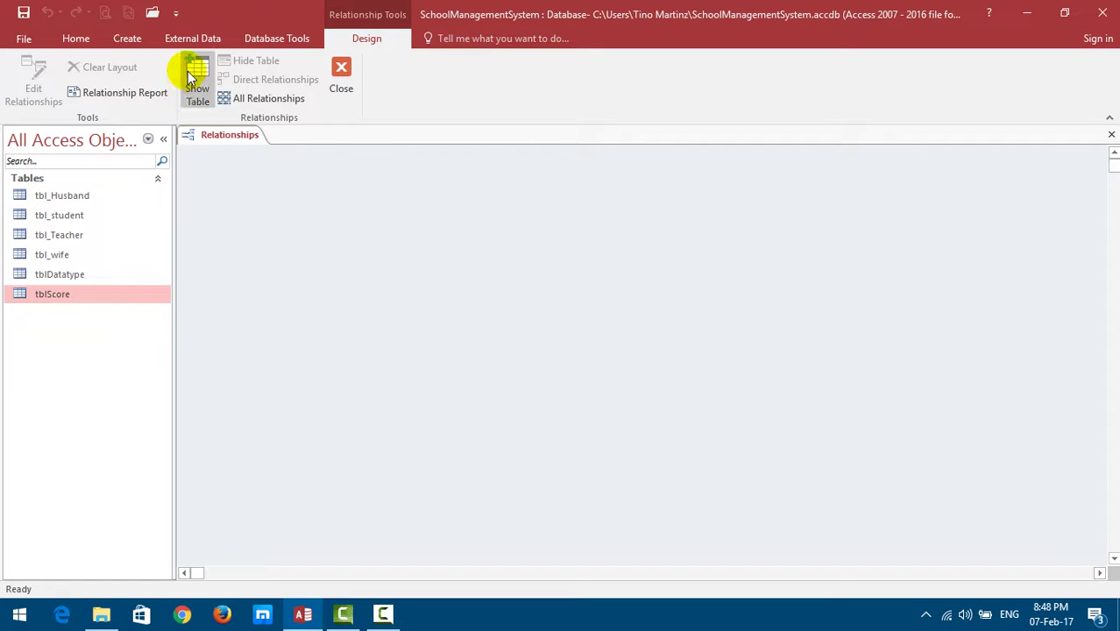
{"action": "left_click", "coordinate": [196, 70]}
Add tbl_Husband and tbl_wife to the layout from the Show Table list.
{"action": "left_click", "coordinate": [198, 79]}
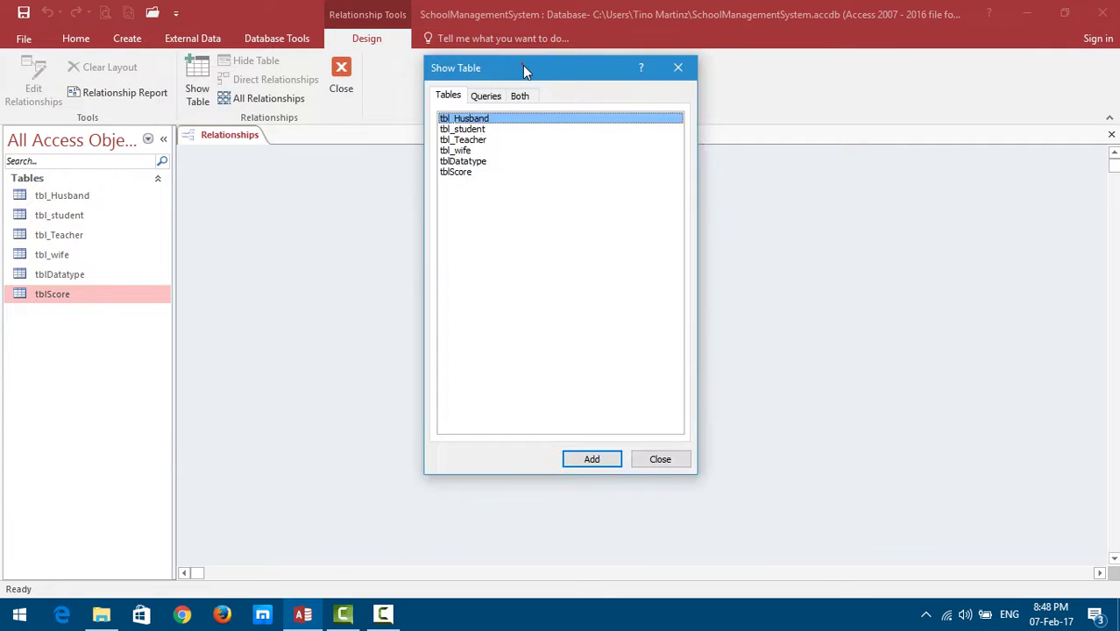
{"action": "left_click_drag", "start_coordinate": [525, 70], "coordinate": [684, 101]}
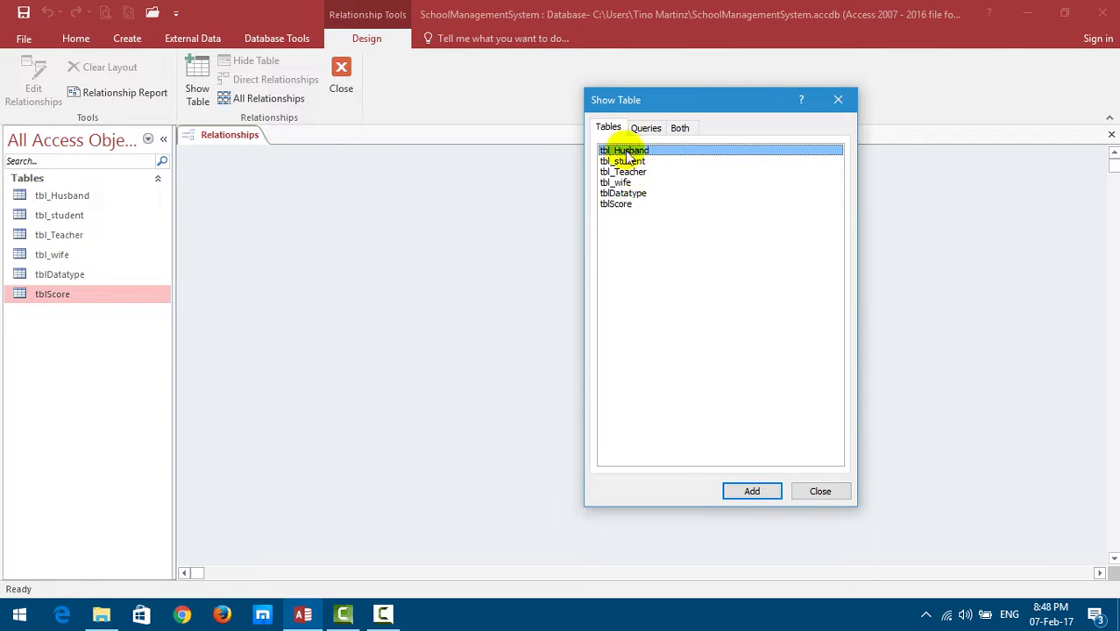
{"action": "double_click", "coordinate": [645, 151]}
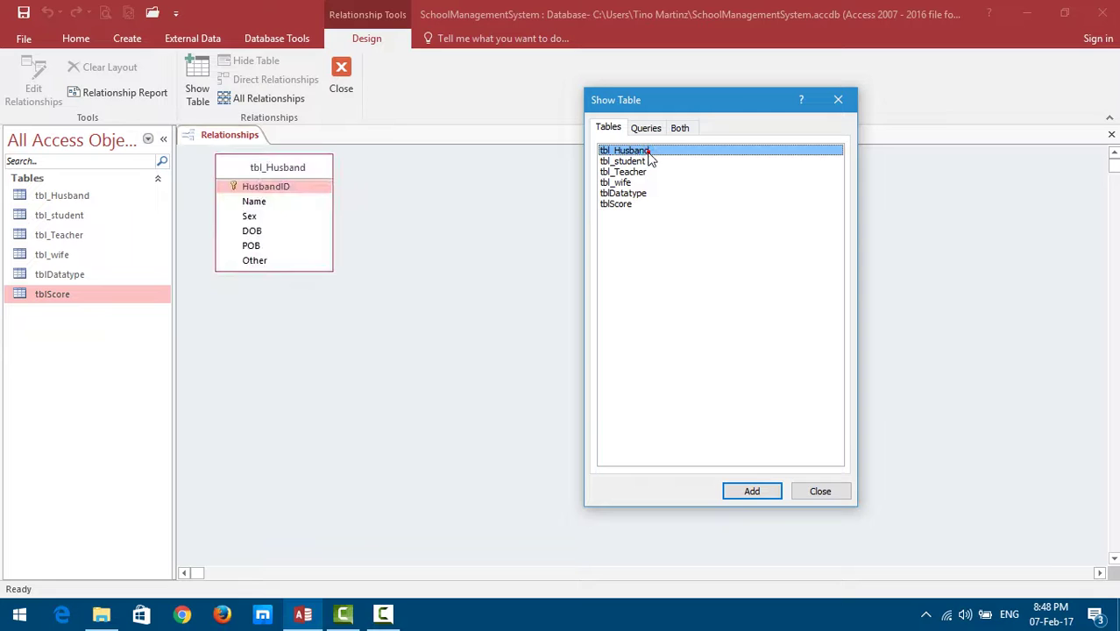
{"action": "left_click", "coordinate": [624, 182]}
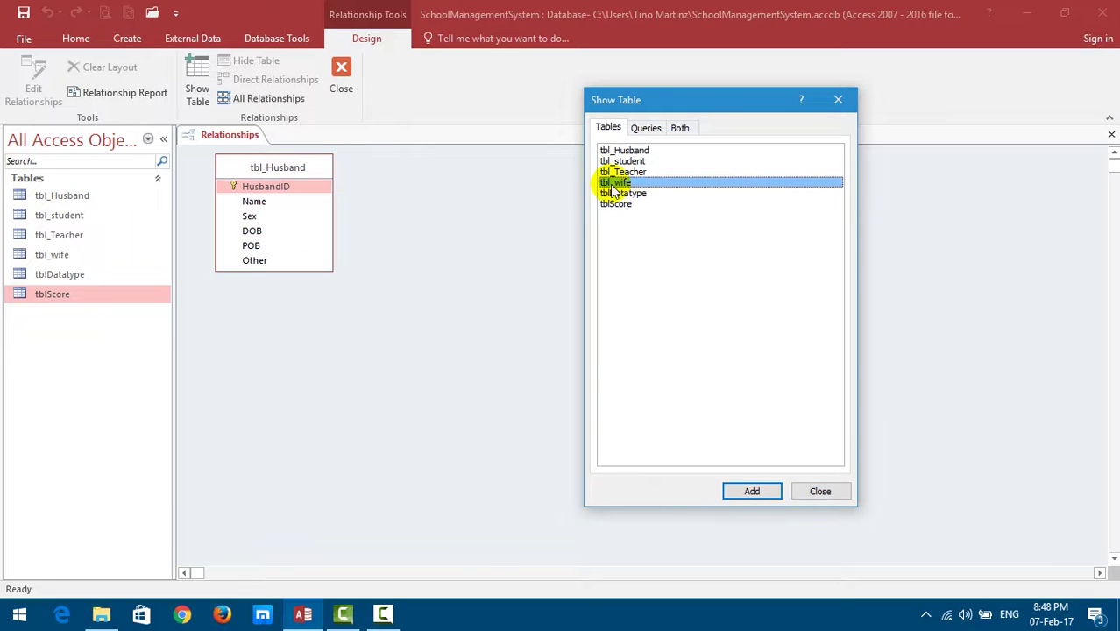
{"action": "left_click", "coordinate": [752, 492]}
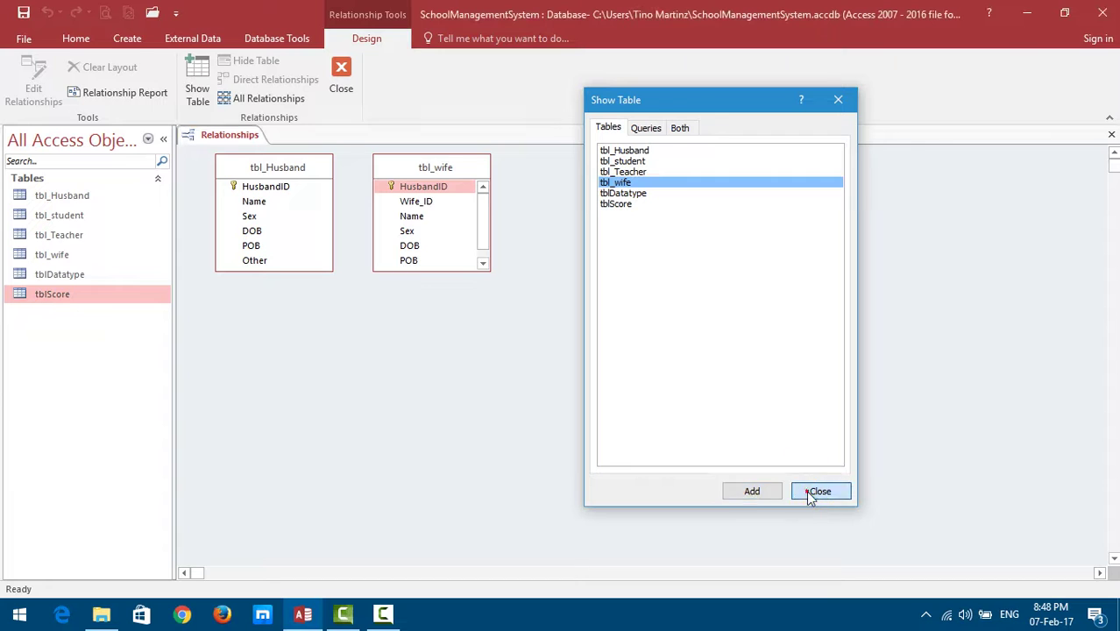
{"action": "left_click", "coordinate": [815, 491]}
Shift tbl_wife right and enlarge both table boxes to show all their fields.
{"action": "left_click_drag", "start_coordinate": [425, 170], "coordinate": [470, 172]}
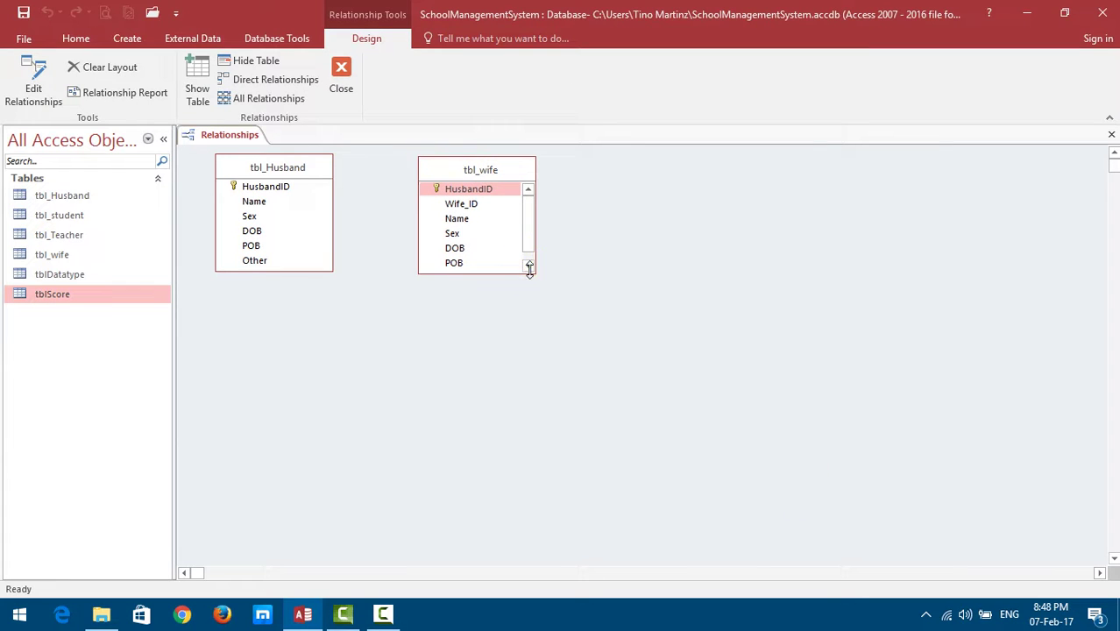
{"action": "left_click_drag", "start_coordinate": [529, 269], "coordinate": [558, 345]}
{"action": "left_click_drag", "start_coordinate": [310, 271], "coordinate": [317, 346]}
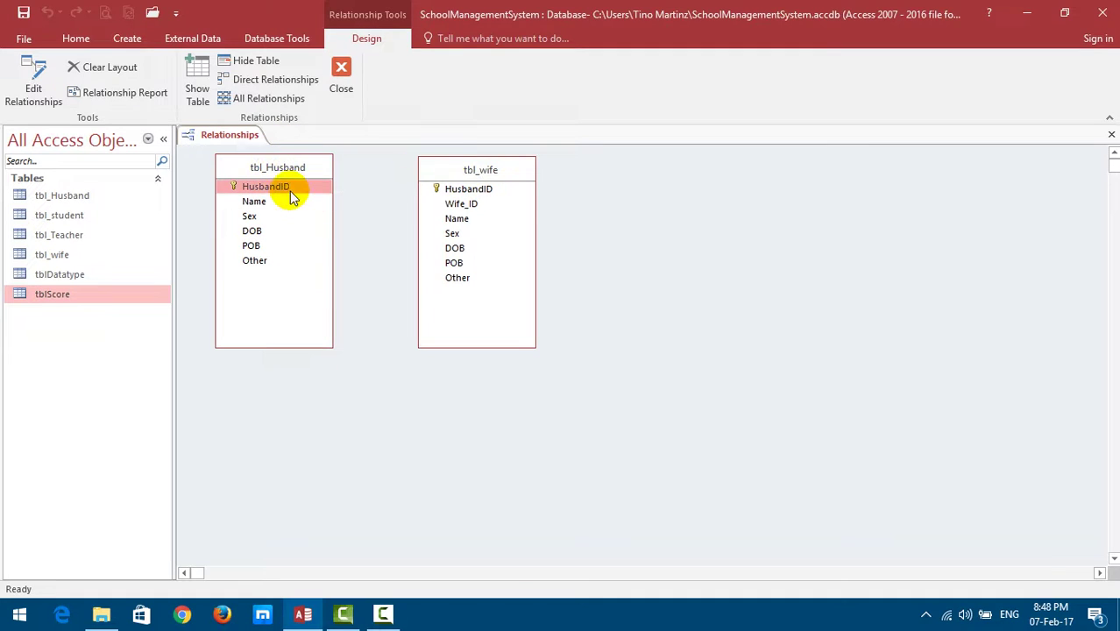
Drag tbl_Husband's HusbandID onto tbl_wife's HusbandID to propose a one-to-one link.
{"action": "left_click_drag", "start_coordinate": [288, 188], "coordinate": [464, 198]}
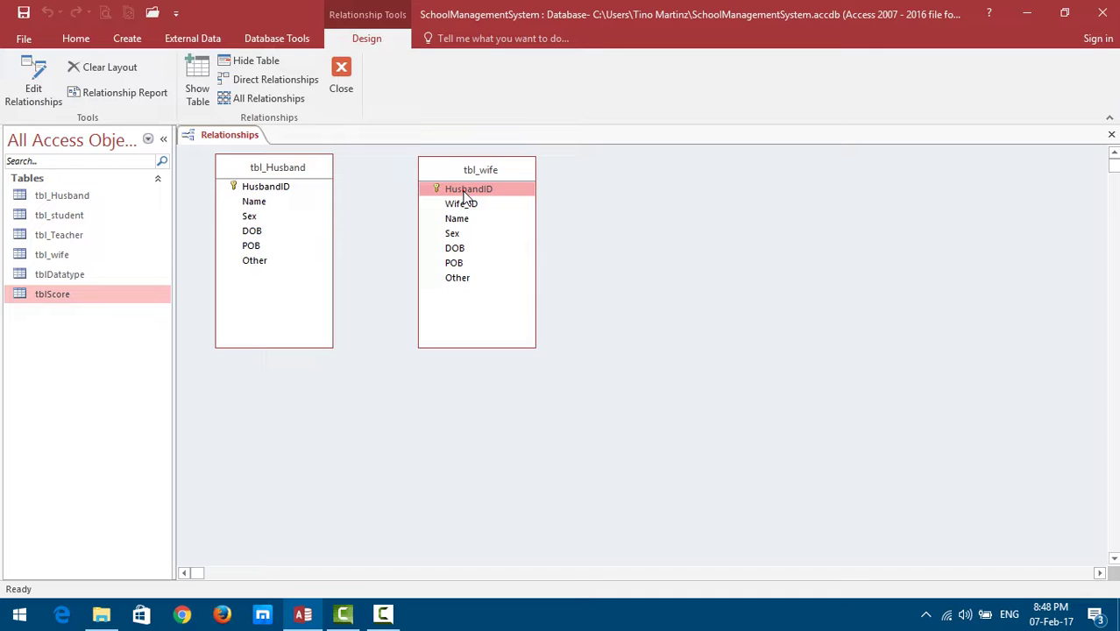
{"action": "left_click", "coordinate": [261, 196]}
{"action": "left_click_drag", "start_coordinate": [269, 195], "coordinate": [235, 193]}
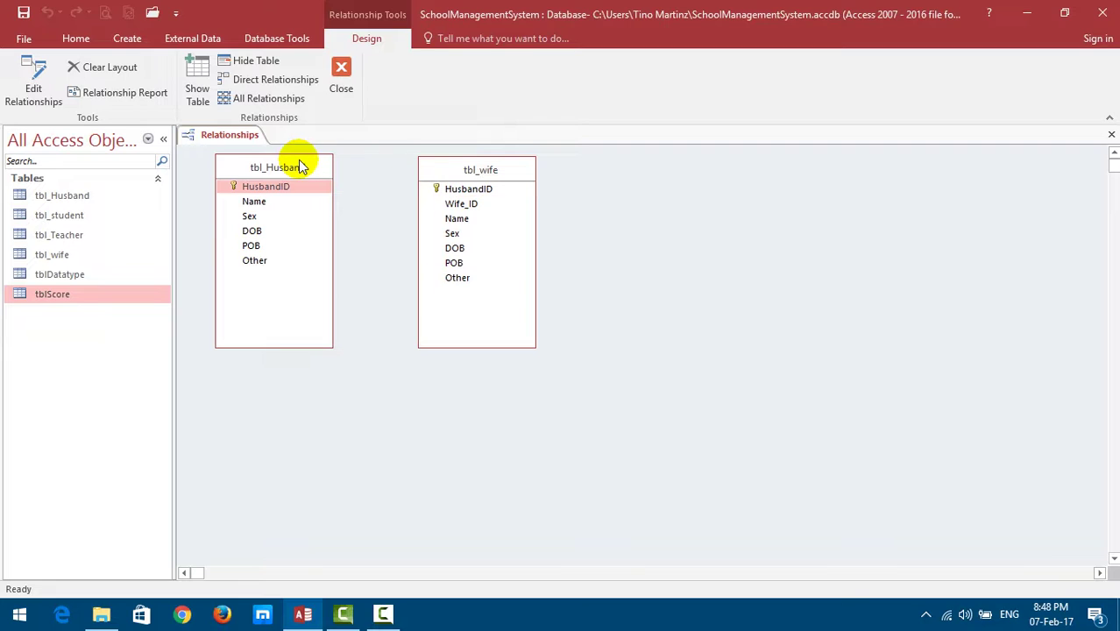
{"action": "left_click", "coordinate": [282, 195]}
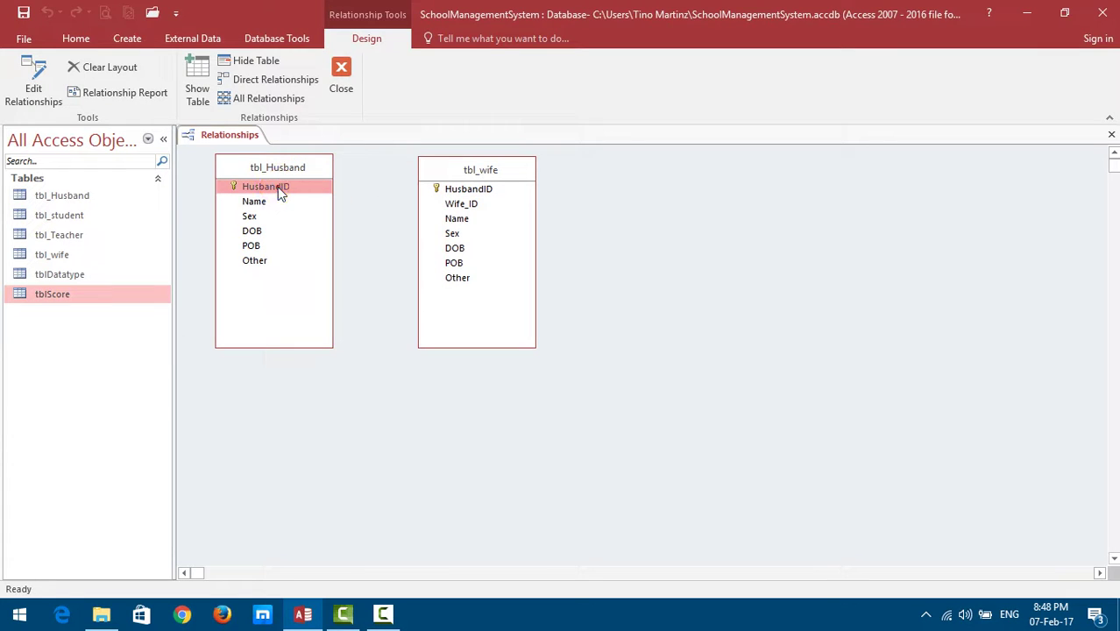
{"action": "left_click", "coordinate": [263, 190]}
{"action": "left_click_drag", "start_coordinate": [264, 187], "coordinate": [472, 193]}
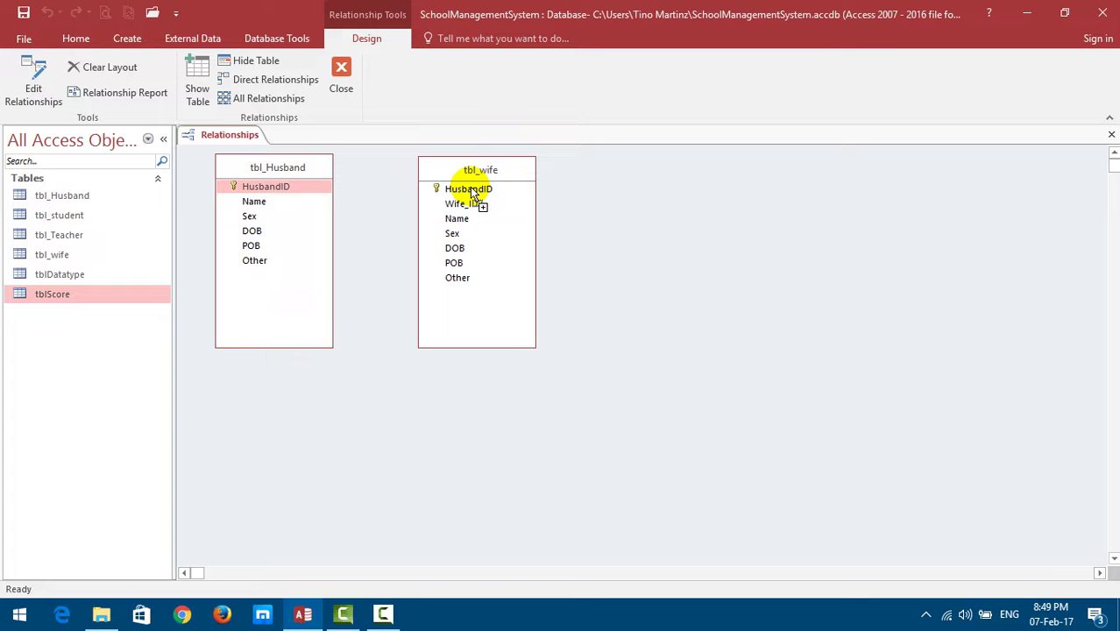
{"action": "left_click_drag", "start_coordinate": [471, 192], "coordinate": [481, 193]}
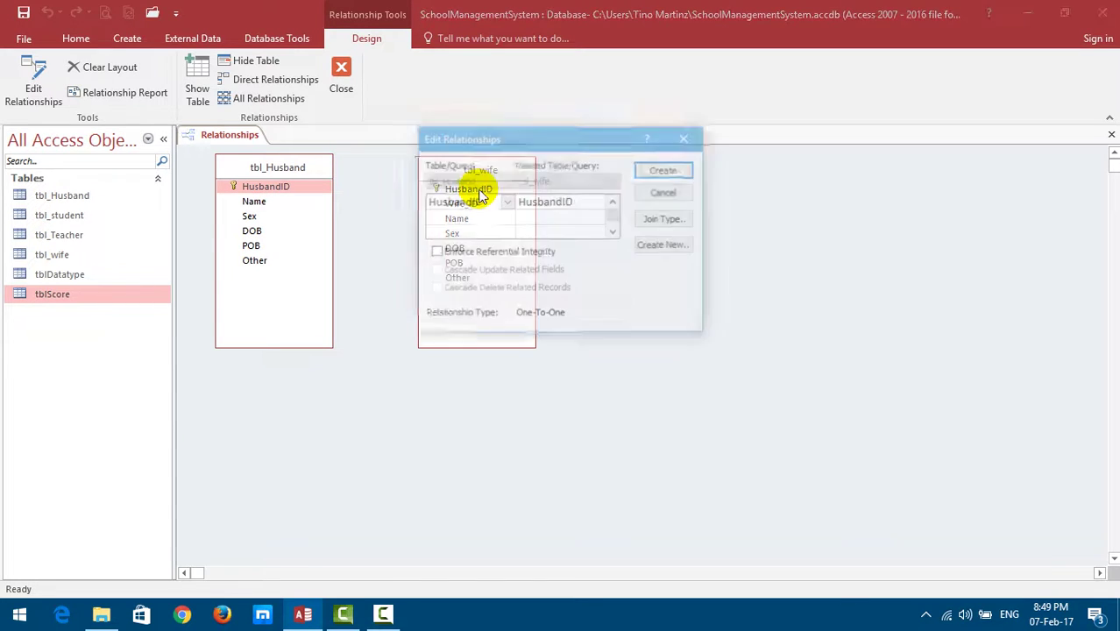
Create the One-To-One HusbandID relationship with referential integrity enforced, then close Relationships.
{"action": "left_click_drag", "start_coordinate": [491, 140], "coordinate": [644, 172]}
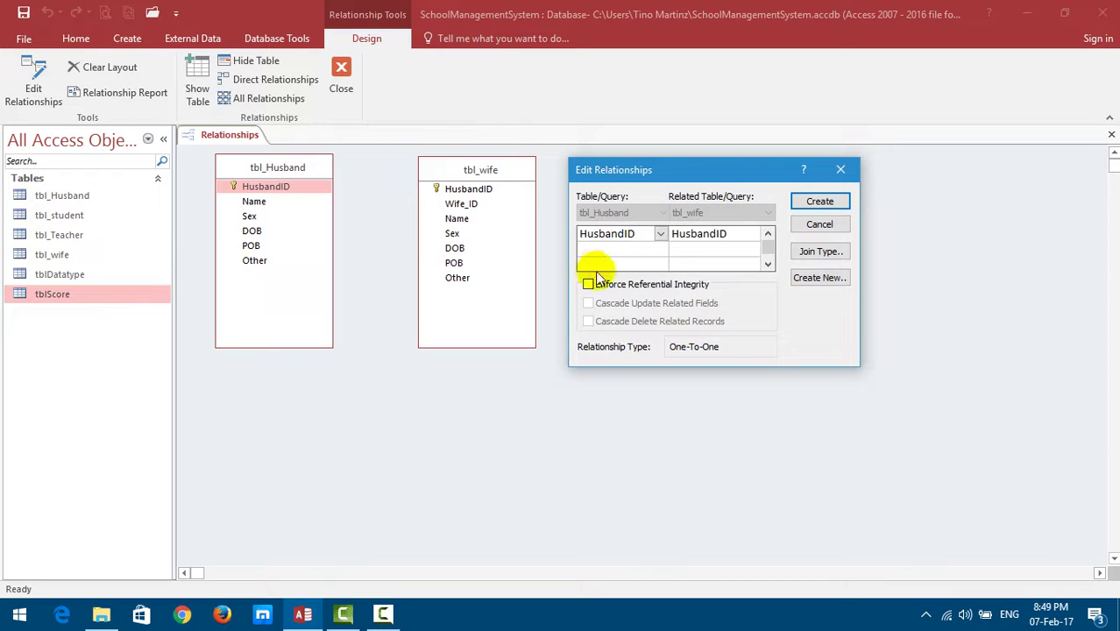
{"action": "left_click", "coordinate": [661, 234]}
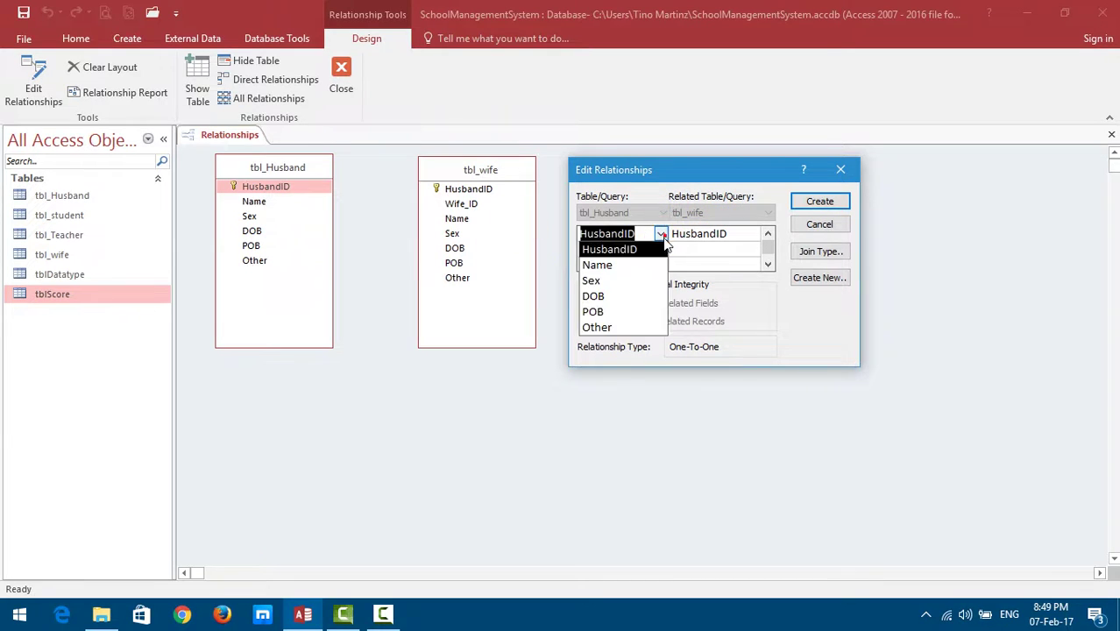
{"action": "key", "text": "Escape"}
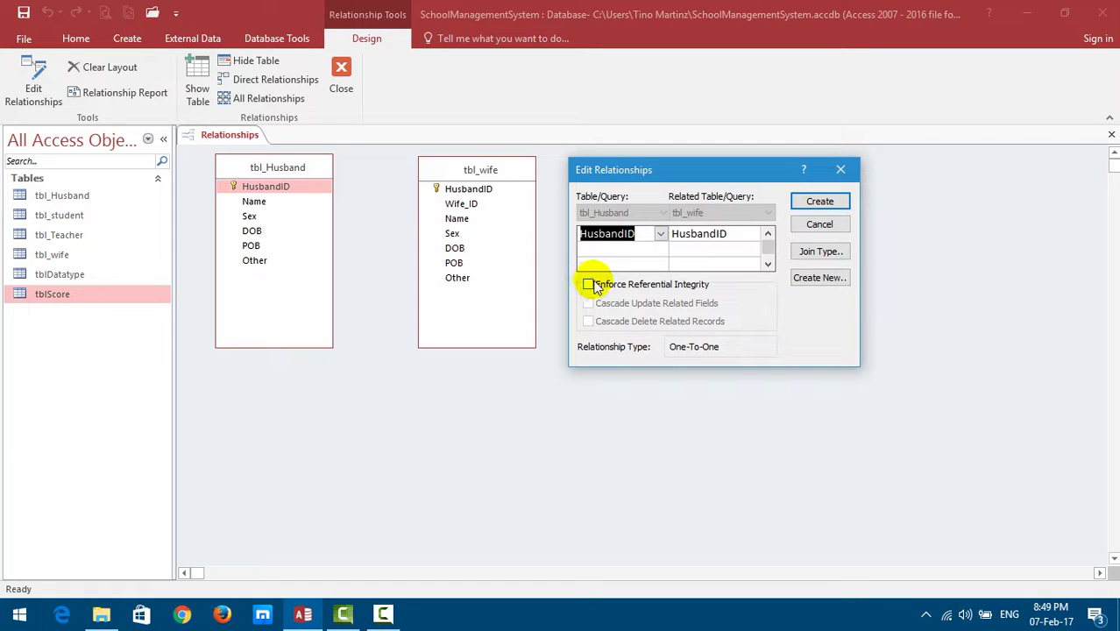
{"action": "left_click", "coordinate": [592, 287]}
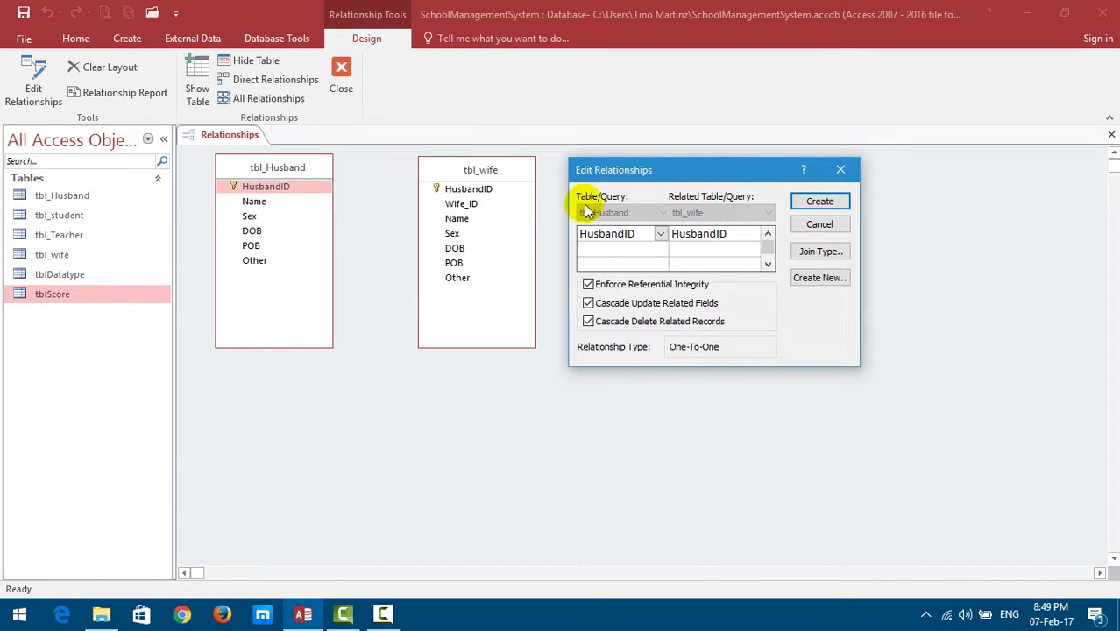
{"action": "left_click", "coordinate": [821, 202]}
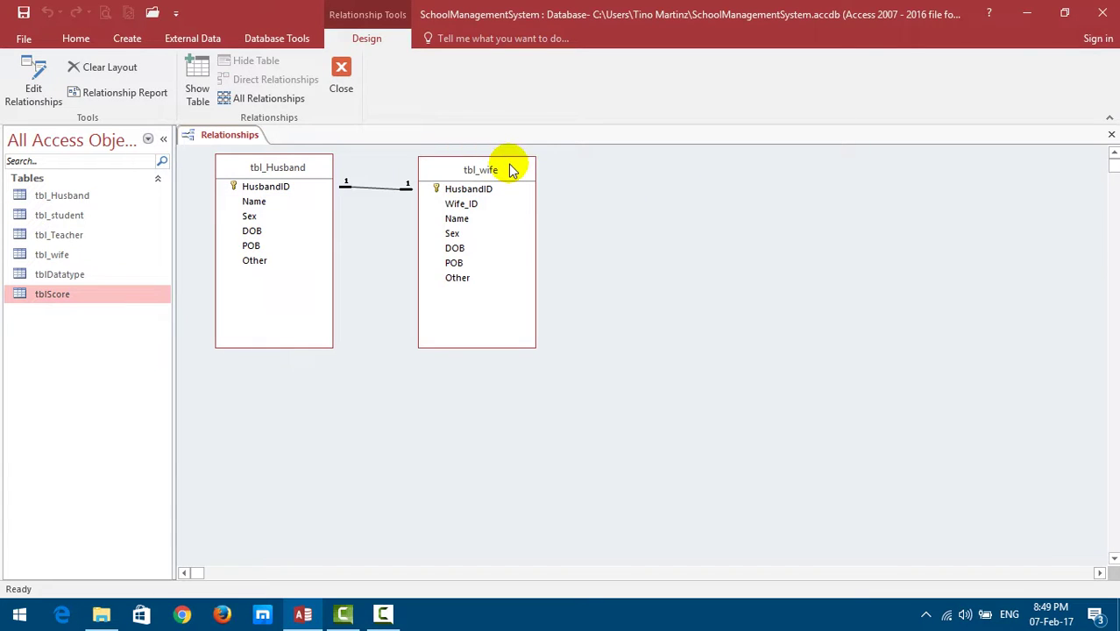
{"action": "left_click_drag", "start_coordinate": [507, 171], "coordinate": [510, 223]}
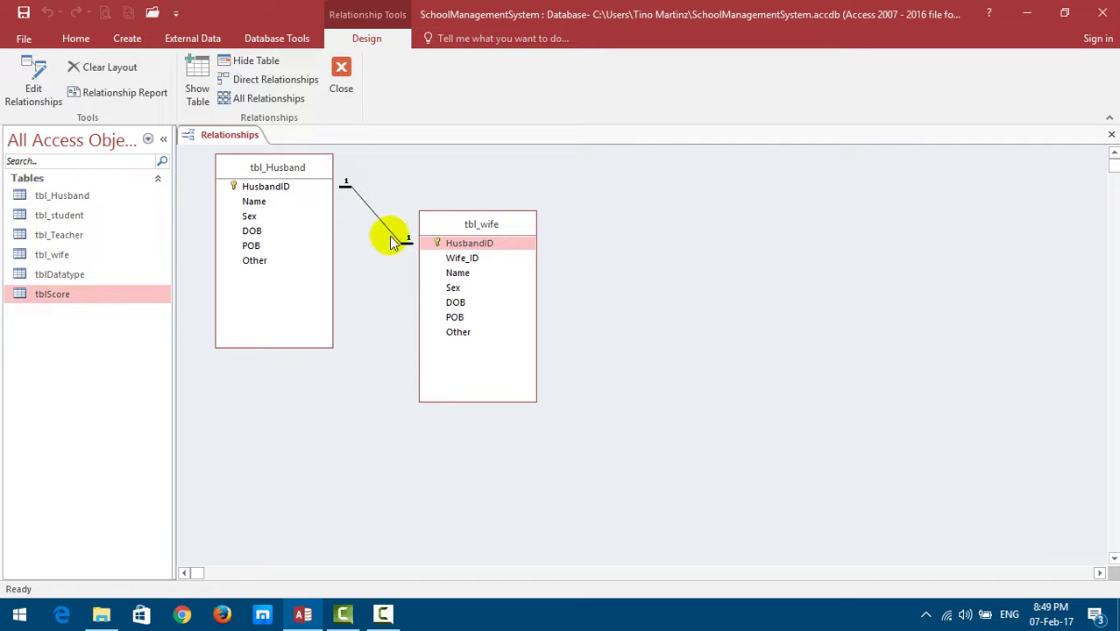
{"action": "left_click", "coordinate": [25, 19]}
Open tbl_Husband and enter HusbandID 1, the husband's name and sex Male.
{"action": "left_click", "coordinate": [341, 79]}
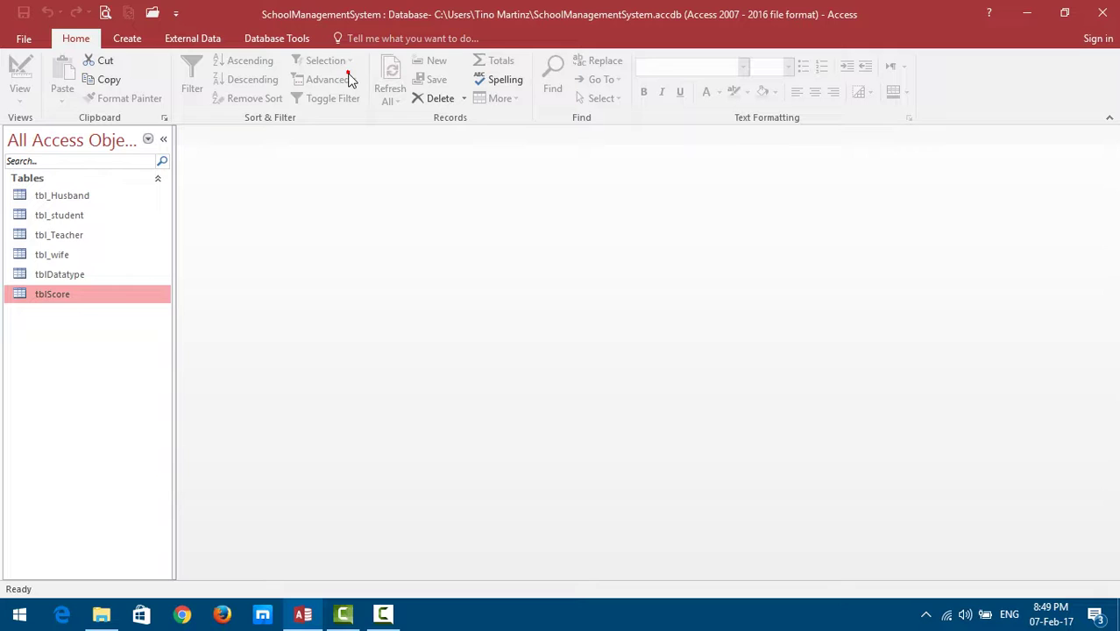
{"action": "left_click", "coordinate": [58, 200]}
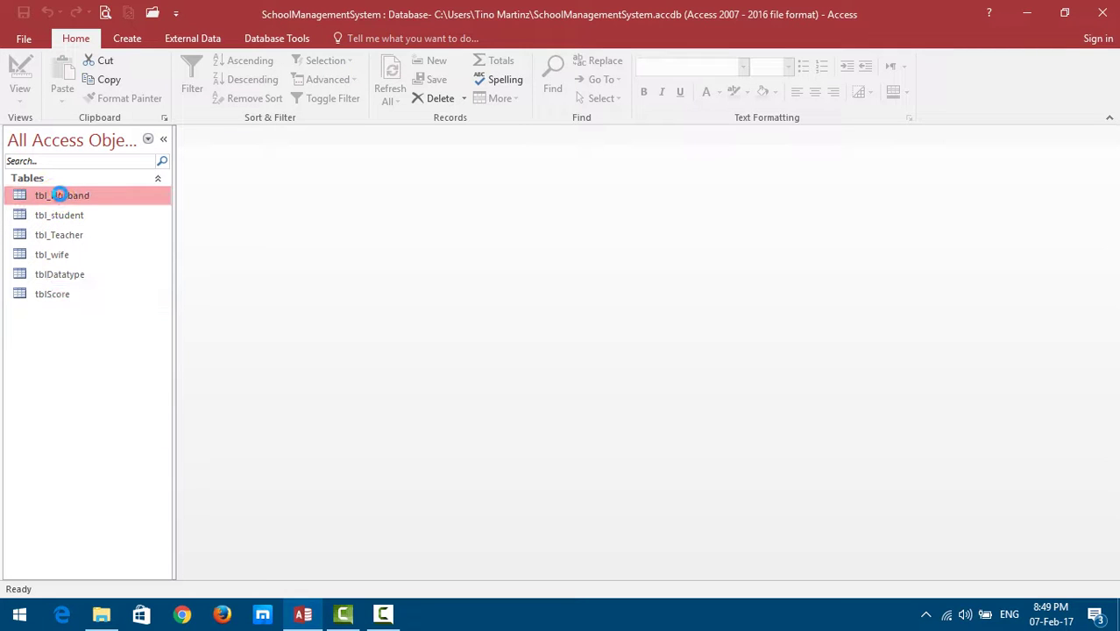
{"action": "double_click", "coordinate": [58, 194]}
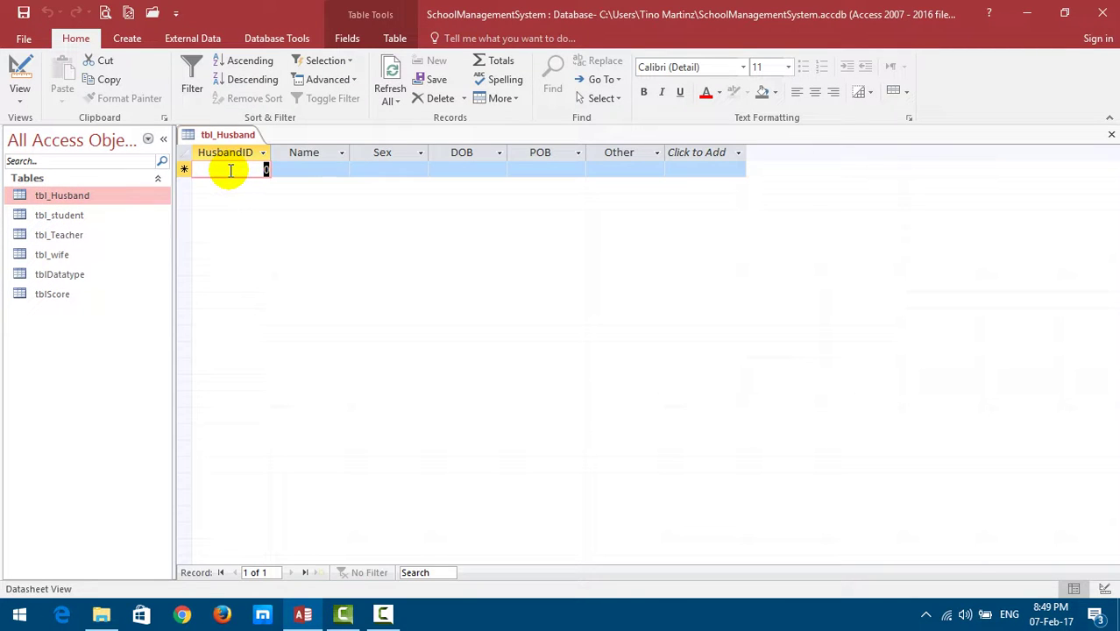
{"action": "type", "text": "1"}
{"action": "left_click", "coordinate": [298, 170]}
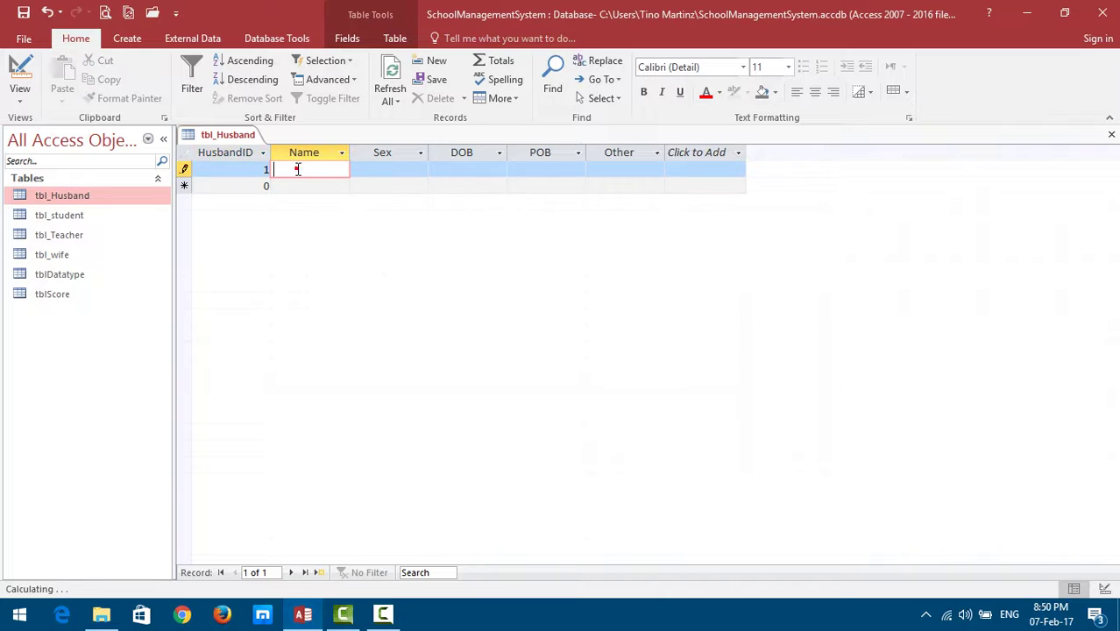
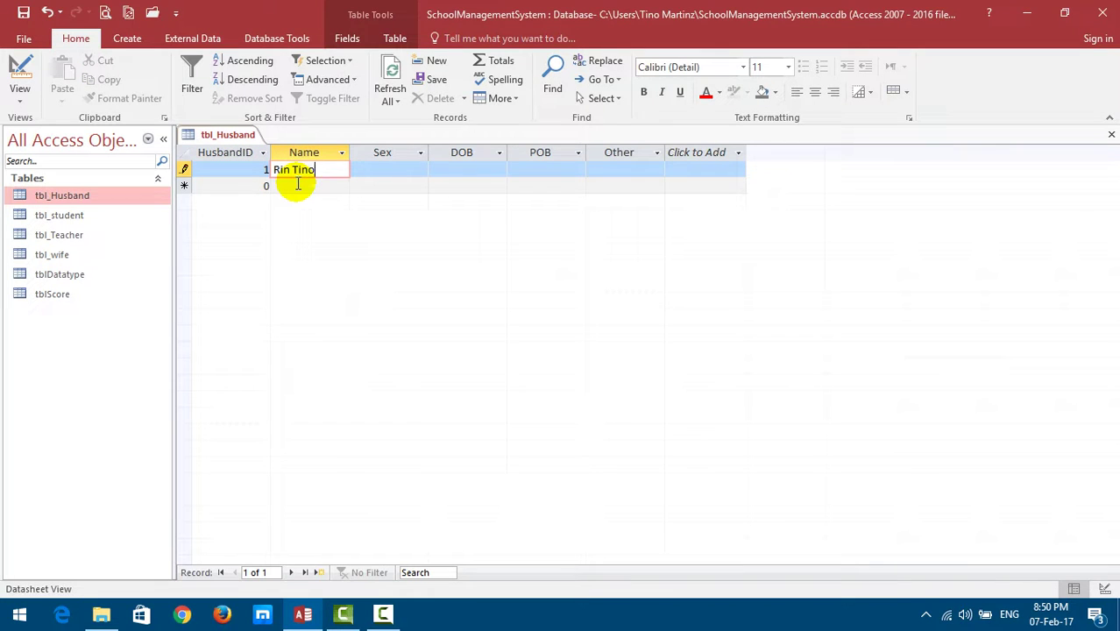
{"action": "key", "text": "Tab"}
{"action": "type", "text": "Male"}
{"action": "key", "text": "Tab"}
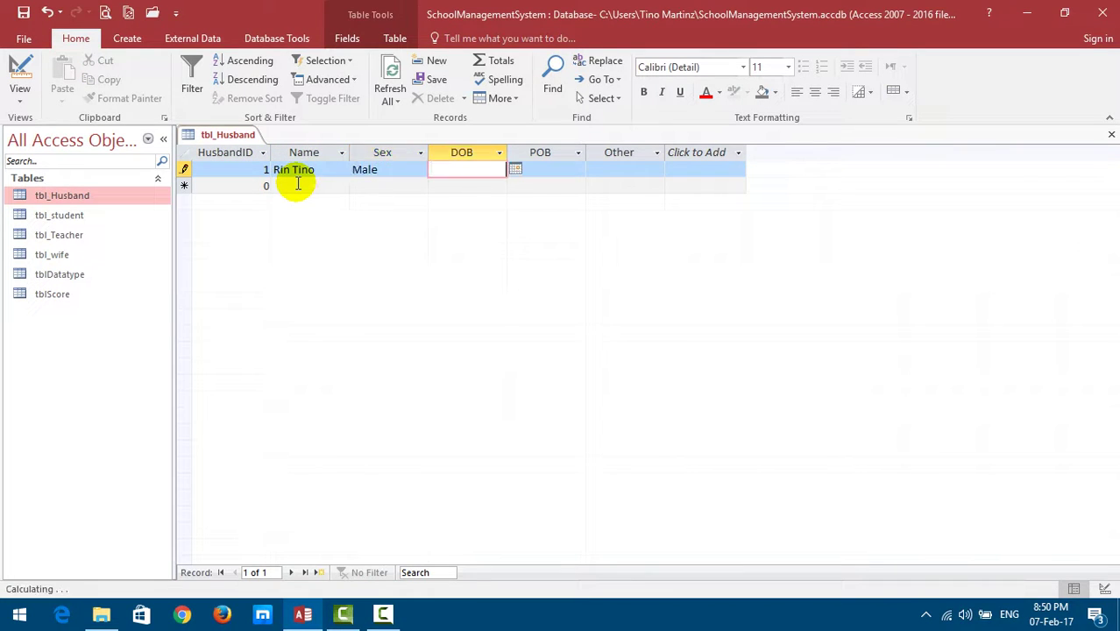
{"action": "left_click", "coordinate": [515, 170]}
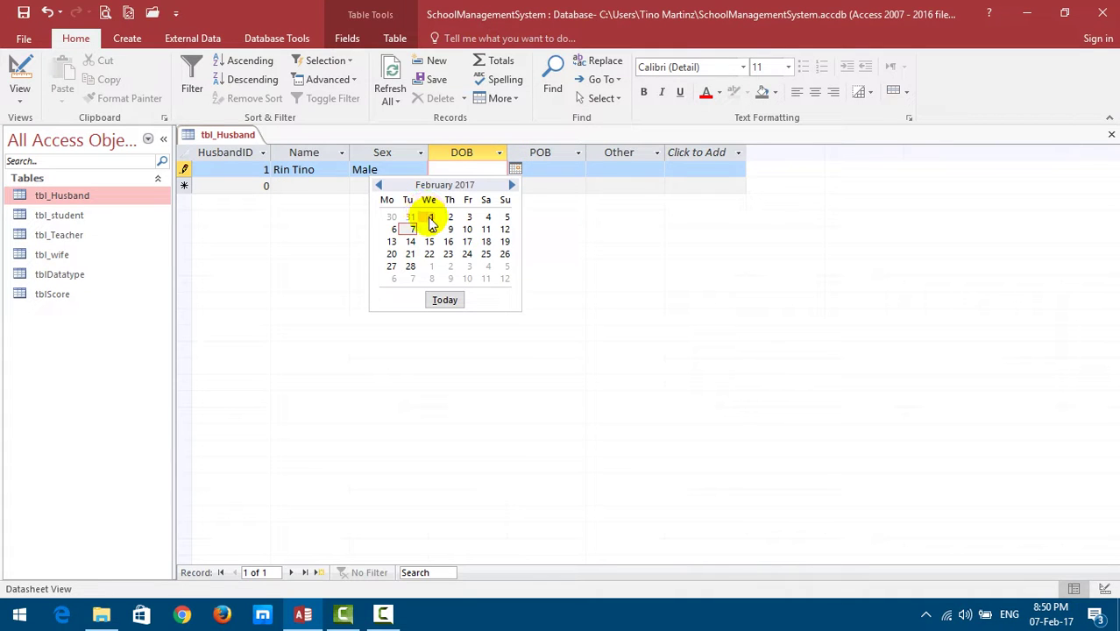
{"action": "left_click", "coordinate": [379, 185]}
{"action": "left_click", "coordinate": [378, 185]}
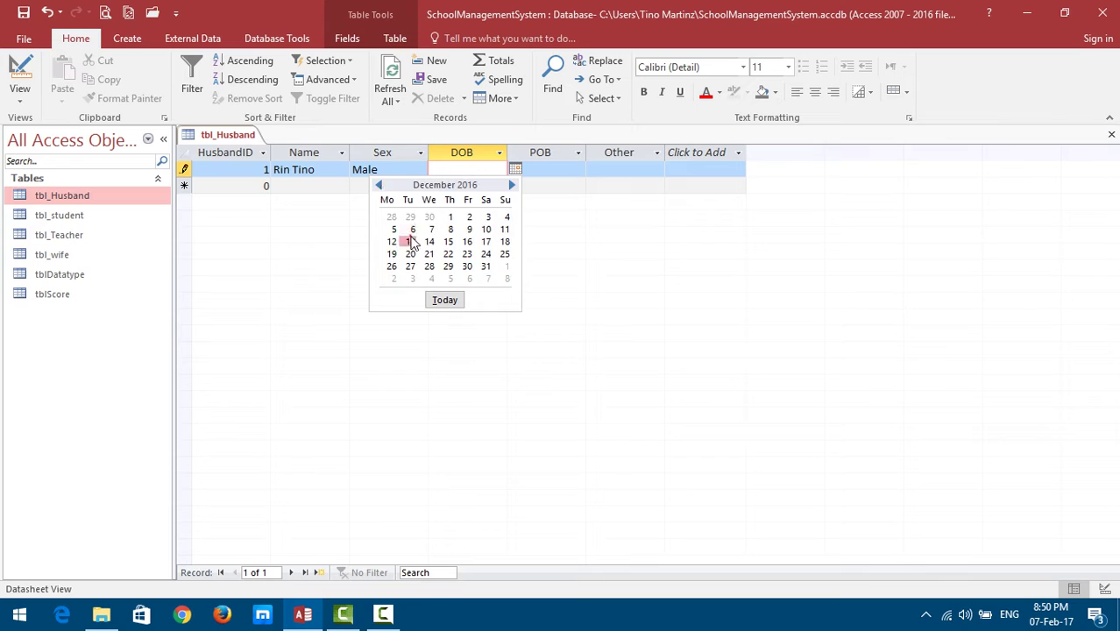
{"action": "left_click", "coordinate": [411, 242]}
{"action": "left_click", "coordinate": [557, 170]}
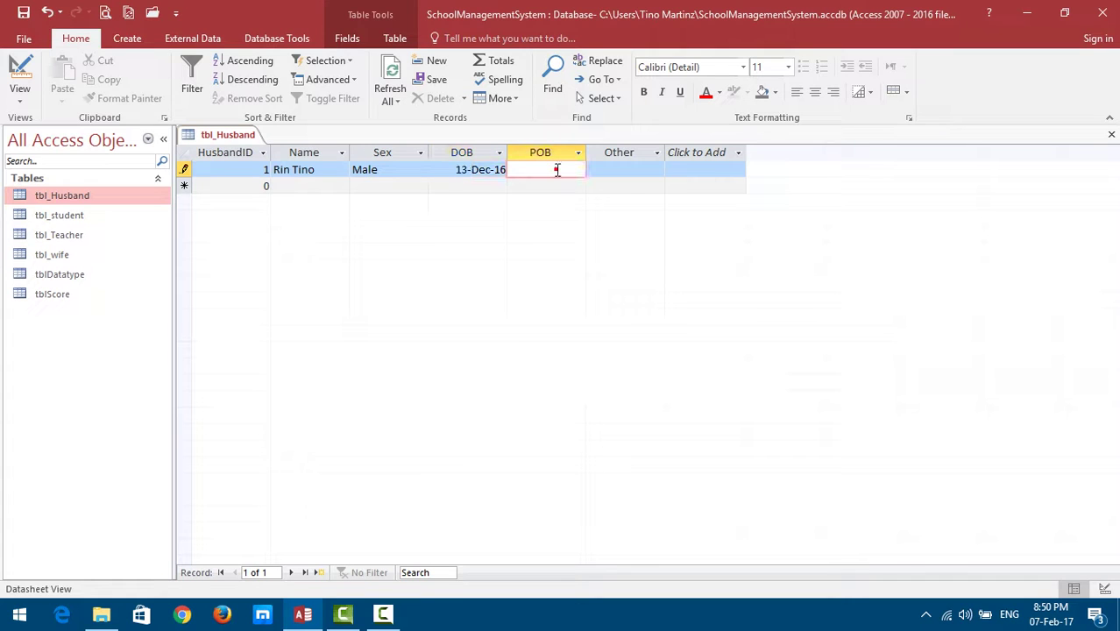
{"action": "type", "text": "Kompong C"}
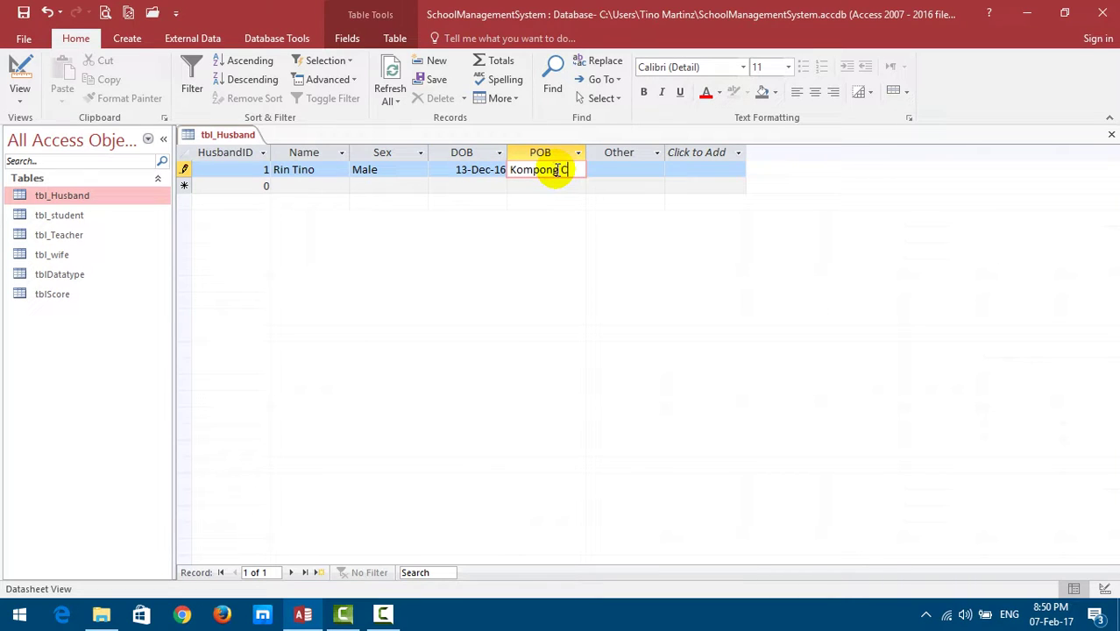
{"action": "type", "text": "ham"}
{"action": "key", "text": "Tab"}
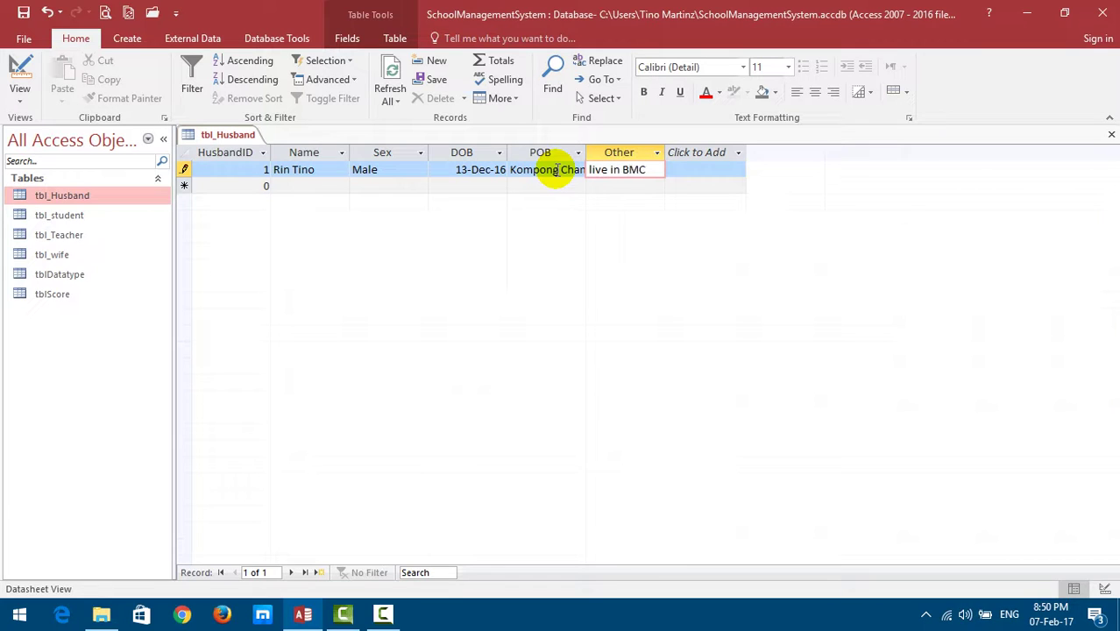
Commit the husband record and briefly expand its linked wife subdatasheet.
{"action": "left_click", "coordinate": [282, 186]}
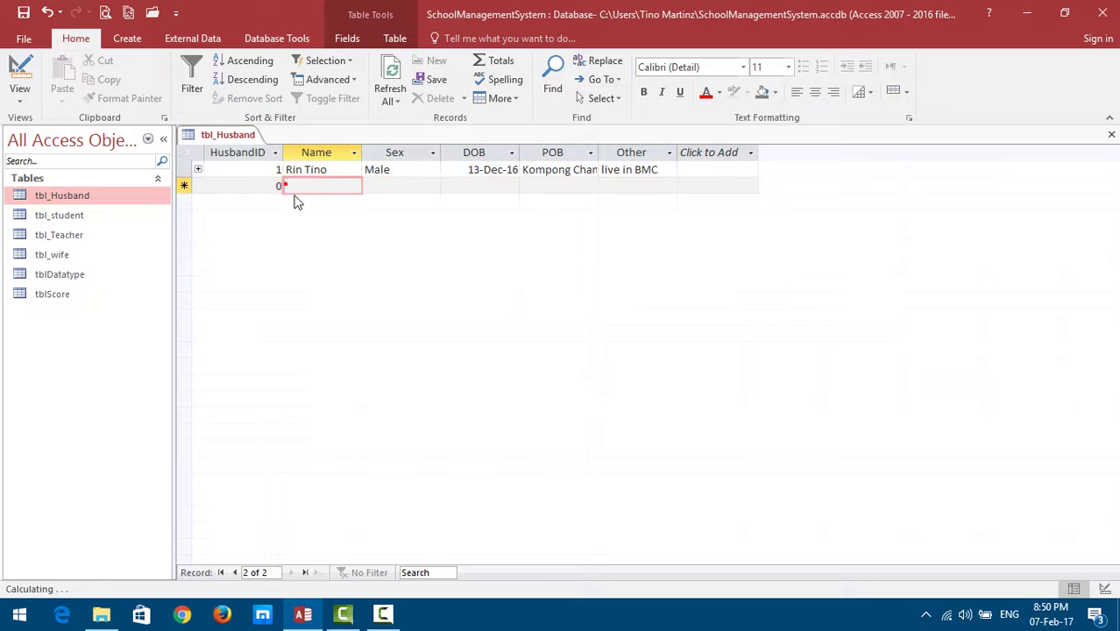
{"action": "left_click", "coordinate": [198, 170]}
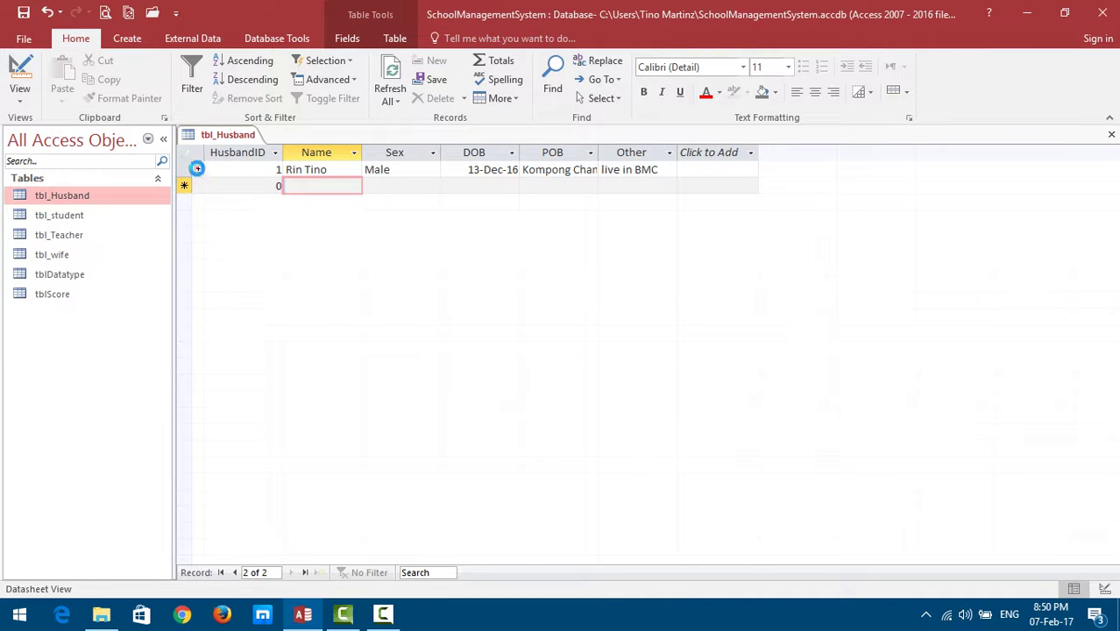
{"action": "left_click", "coordinate": [198, 170]}
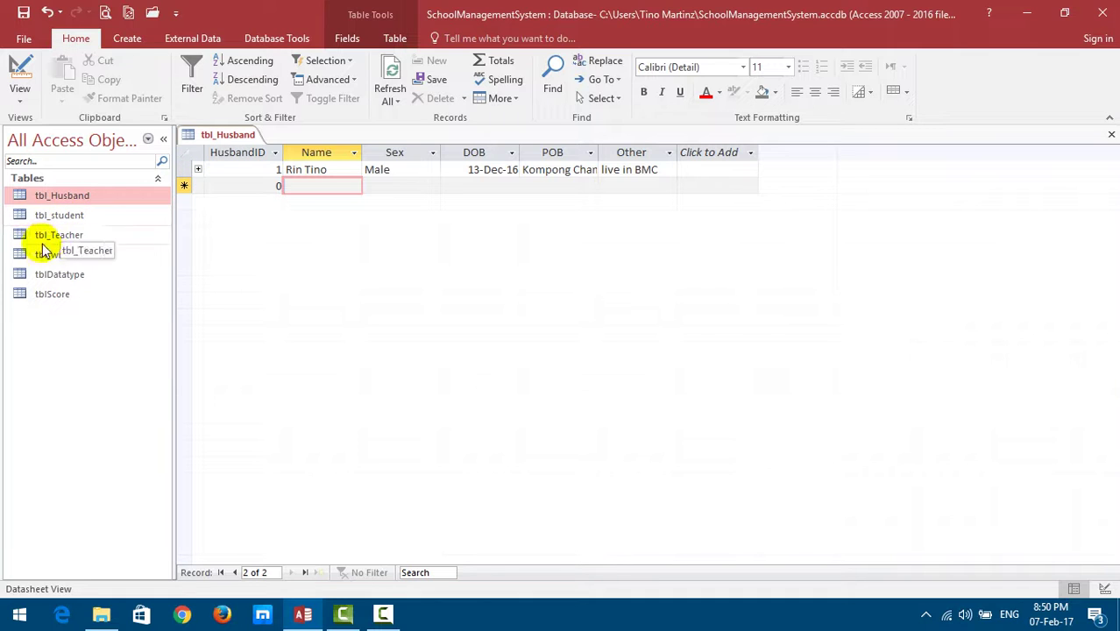
Expand husband 1's subdatasheet and enter Wife_ID 900 with sex Female.
{"action": "left_click", "coordinate": [198, 170]}
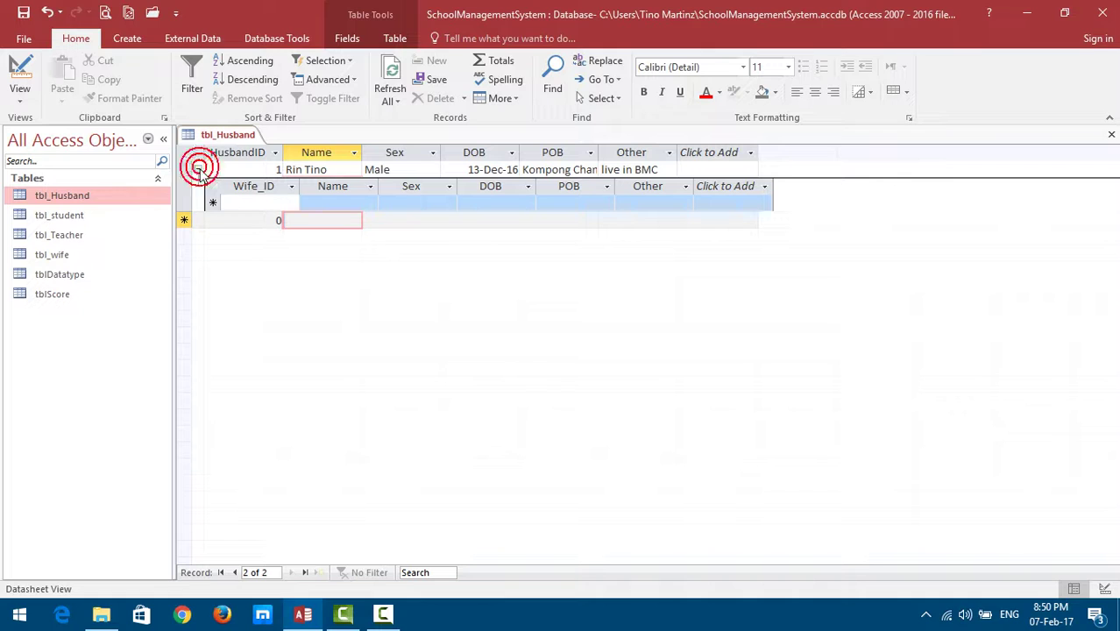
{"action": "left_click", "coordinate": [248, 203]}
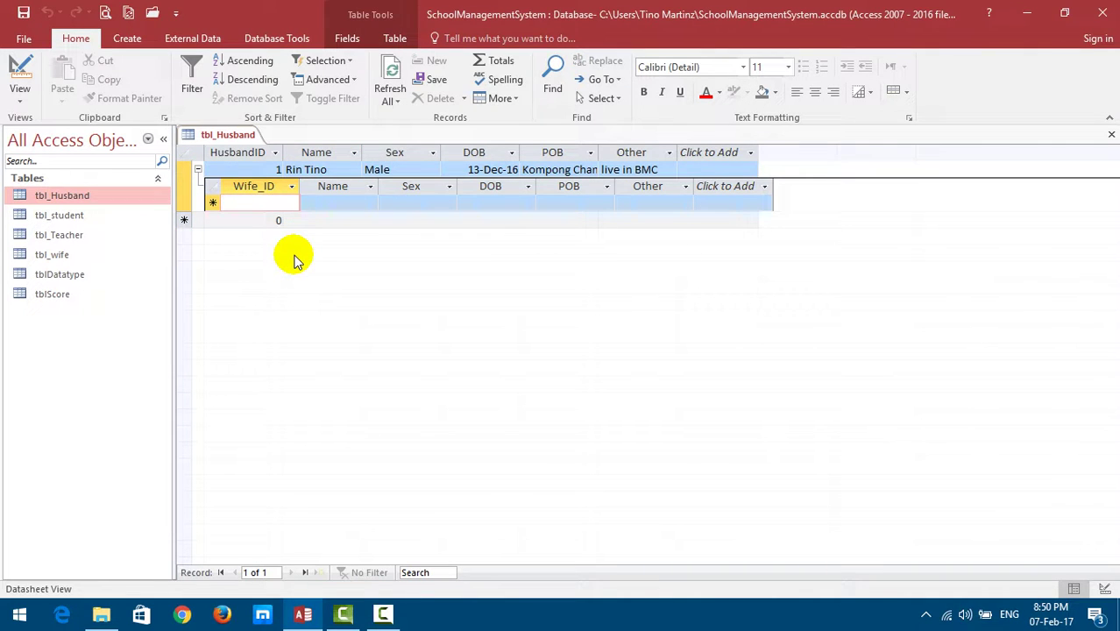
{"action": "type", "text": "900"}
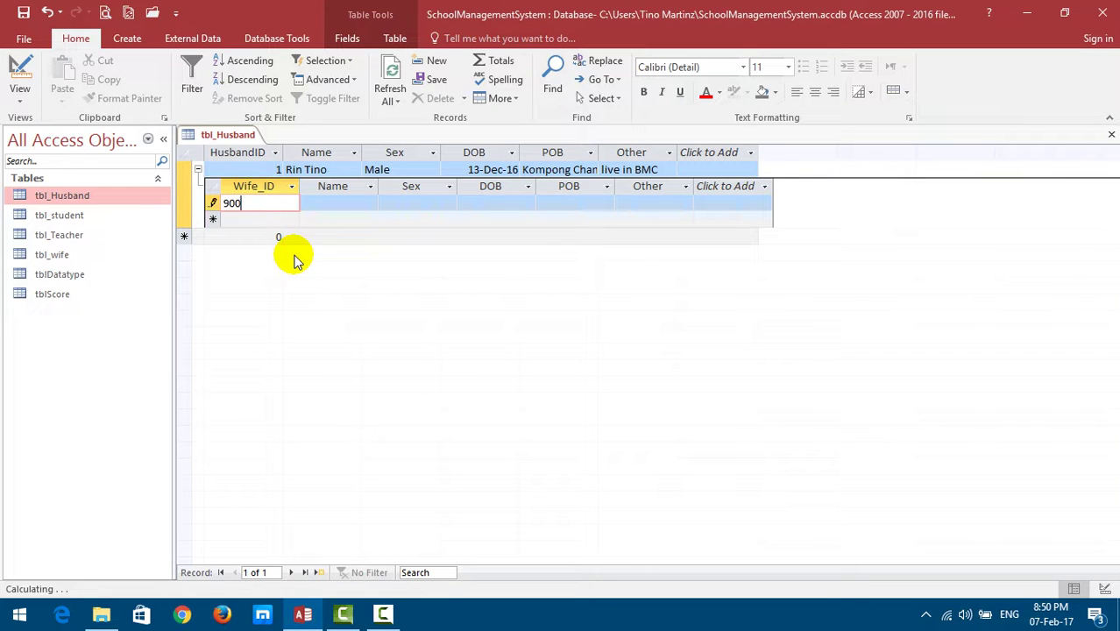
{"action": "key", "text": "Tab"}
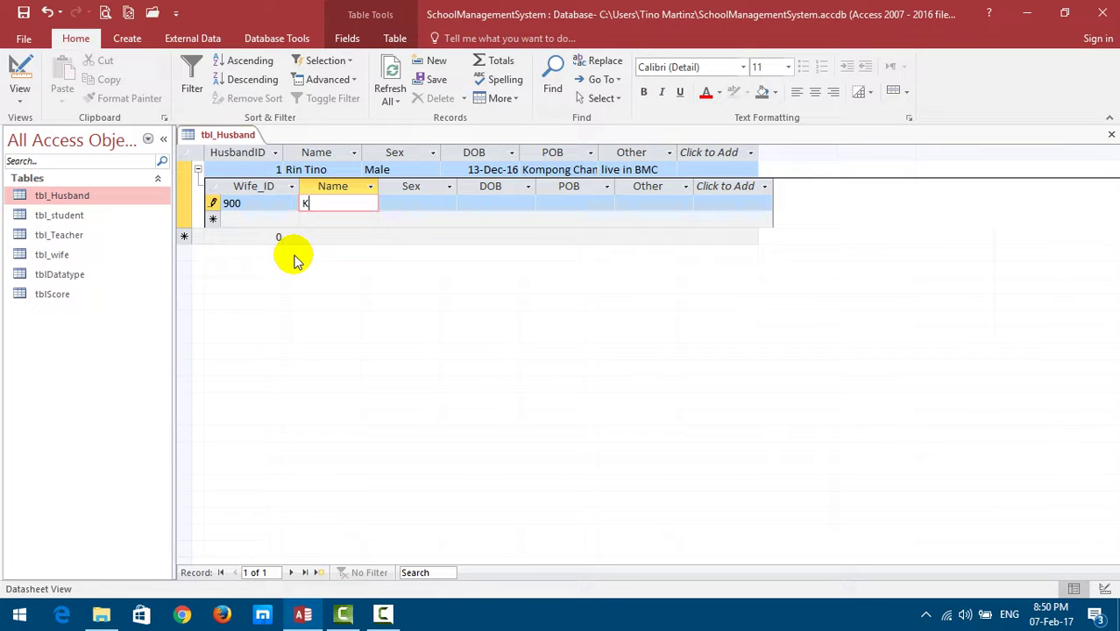
{"action": "key", "text": "Tab"}
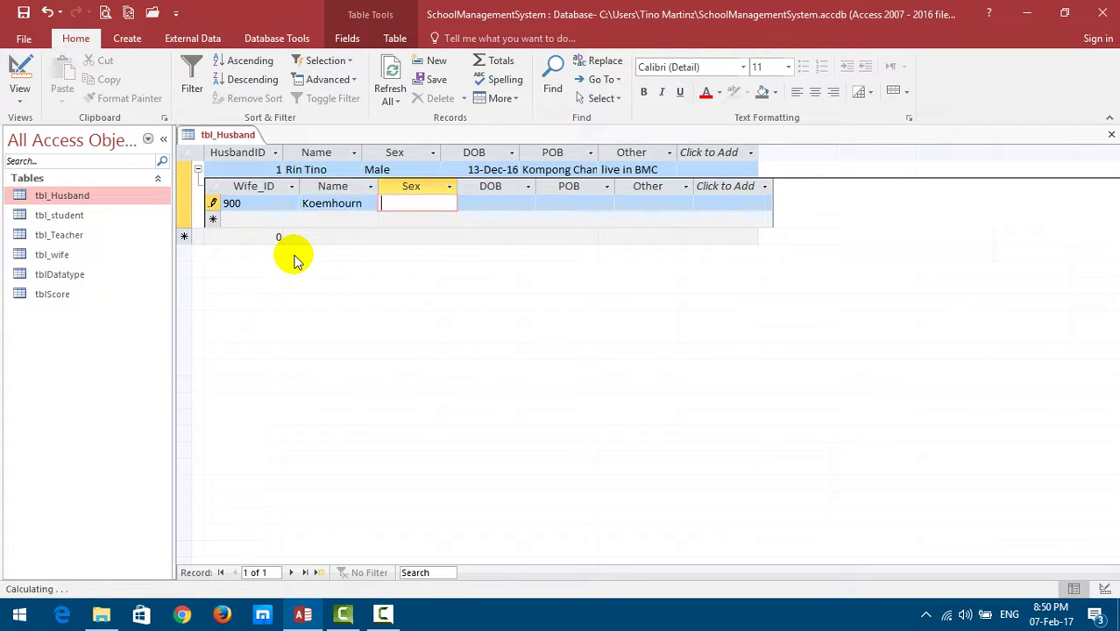
{"action": "type", "text": "Female"}
{"action": "key", "text": "Tab"}
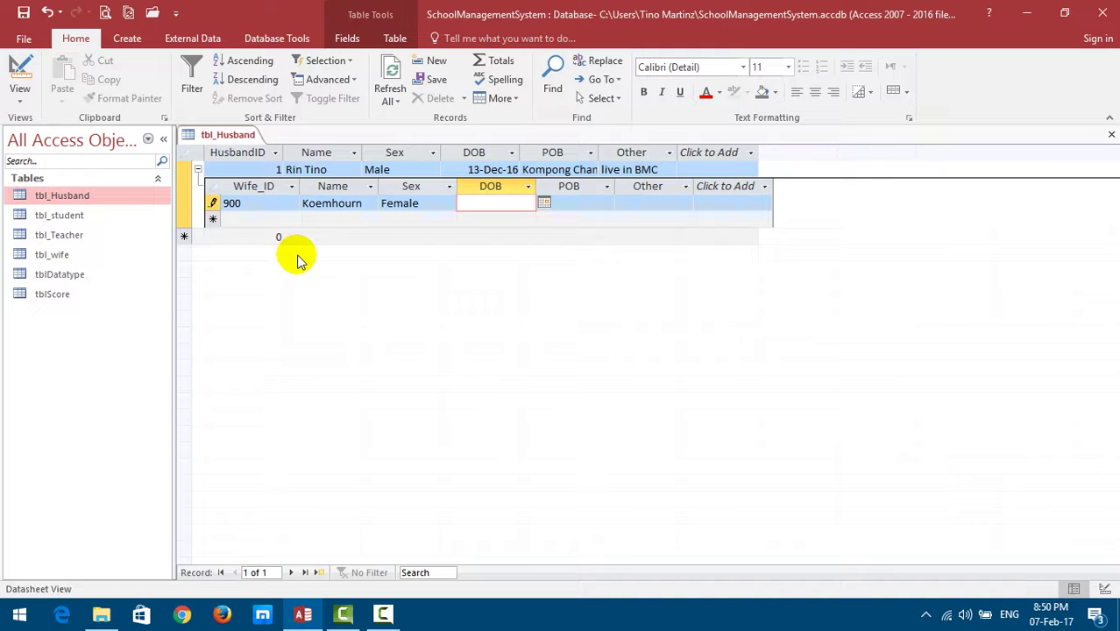
Set the wife's DOB to 17-Feb-17, POB BTB, note 'live in PP', and save.
{"action": "left_click", "coordinate": [543, 203]}
{"action": "left_click", "coordinate": [491, 277]}
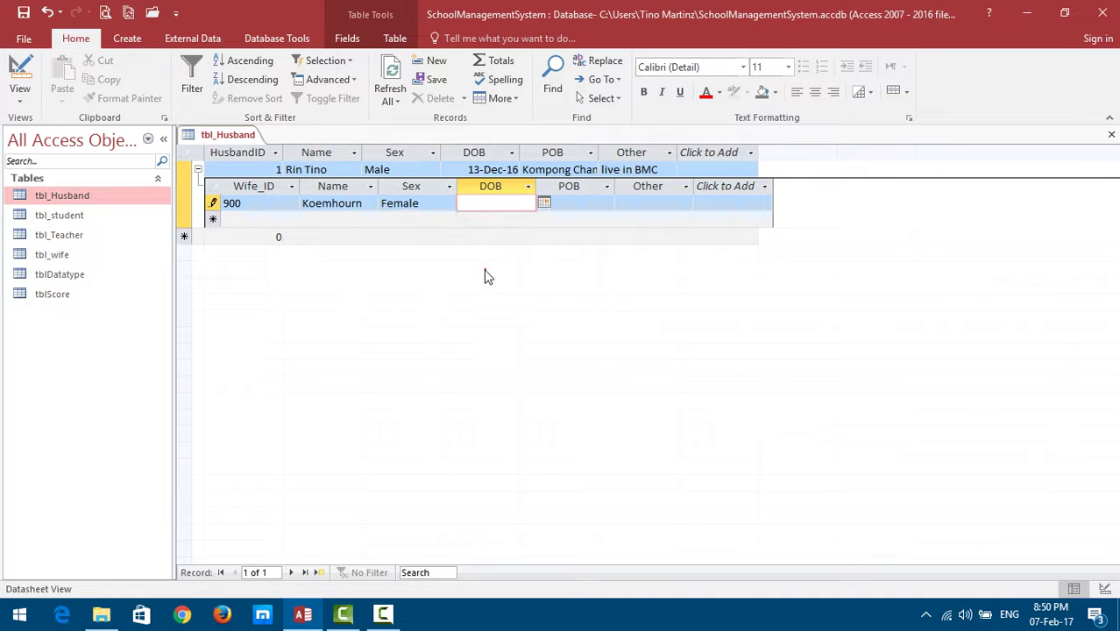
{"action": "left_click", "coordinate": [571, 203]}
{"action": "type", "text": "BY"}
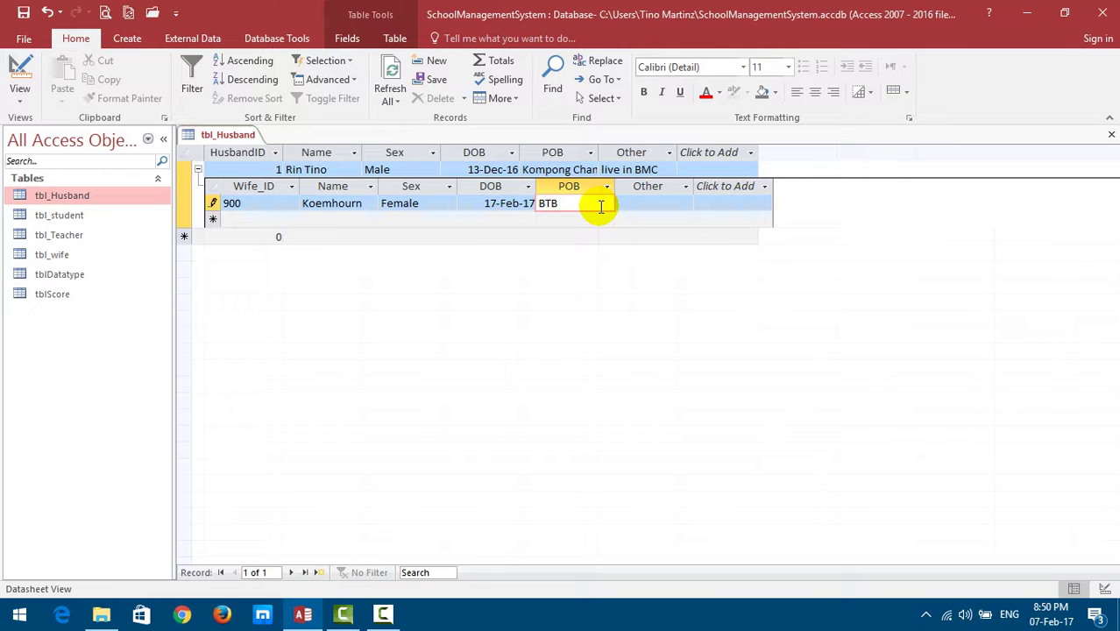
{"action": "left_click", "coordinate": [639, 202]}
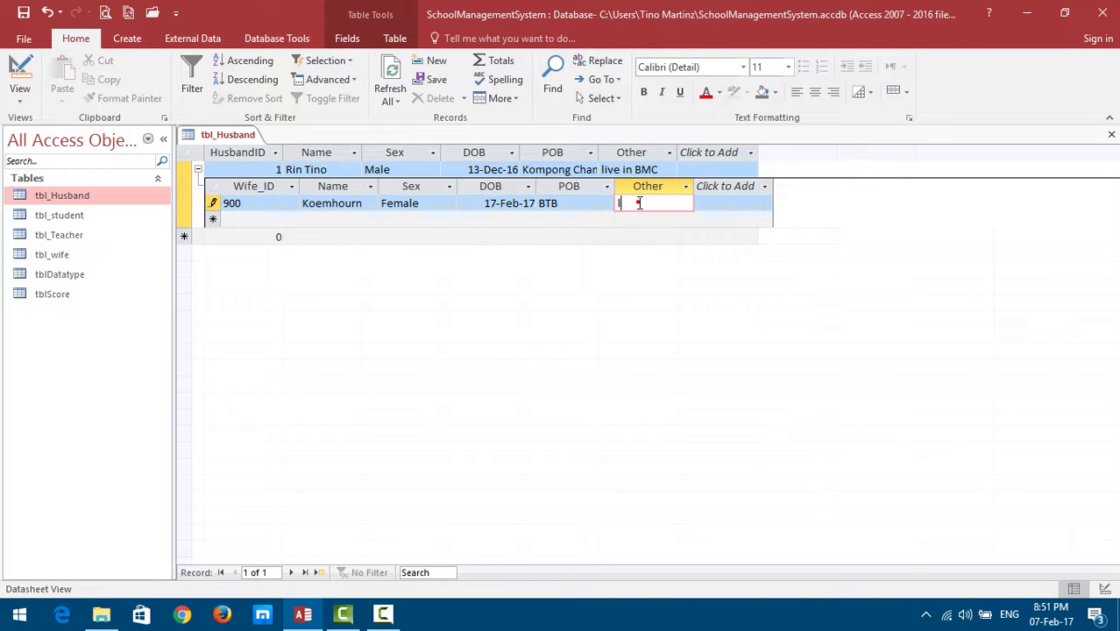
{"action": "type", "text": "live in"}
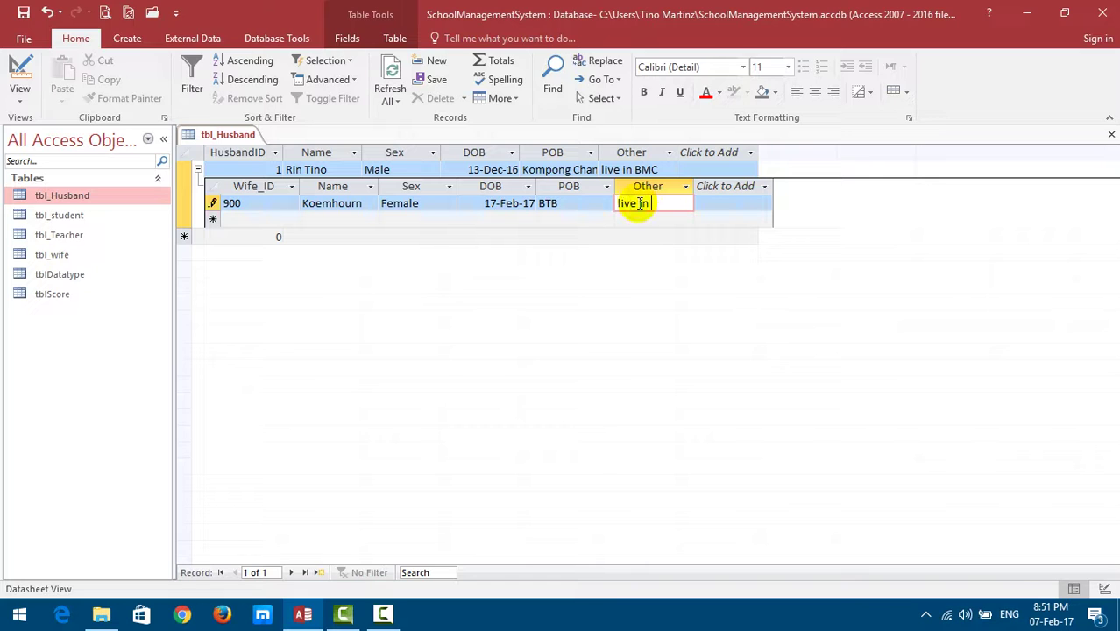
{"action": "type", "text": " PP"}
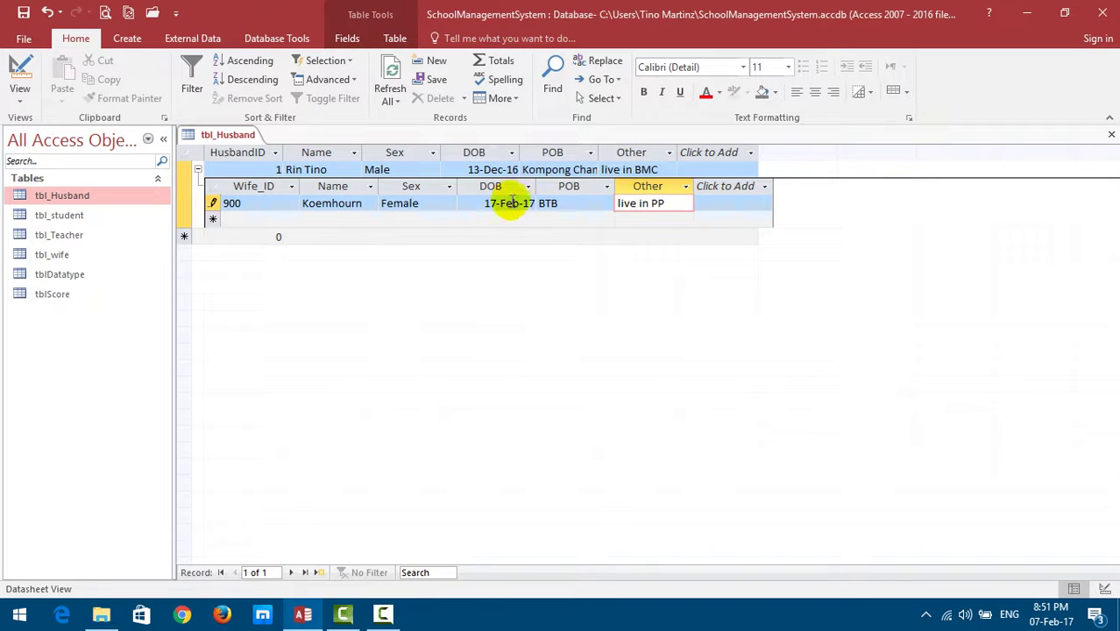
{"action": "left_click", "coordinate": [22, 13]}
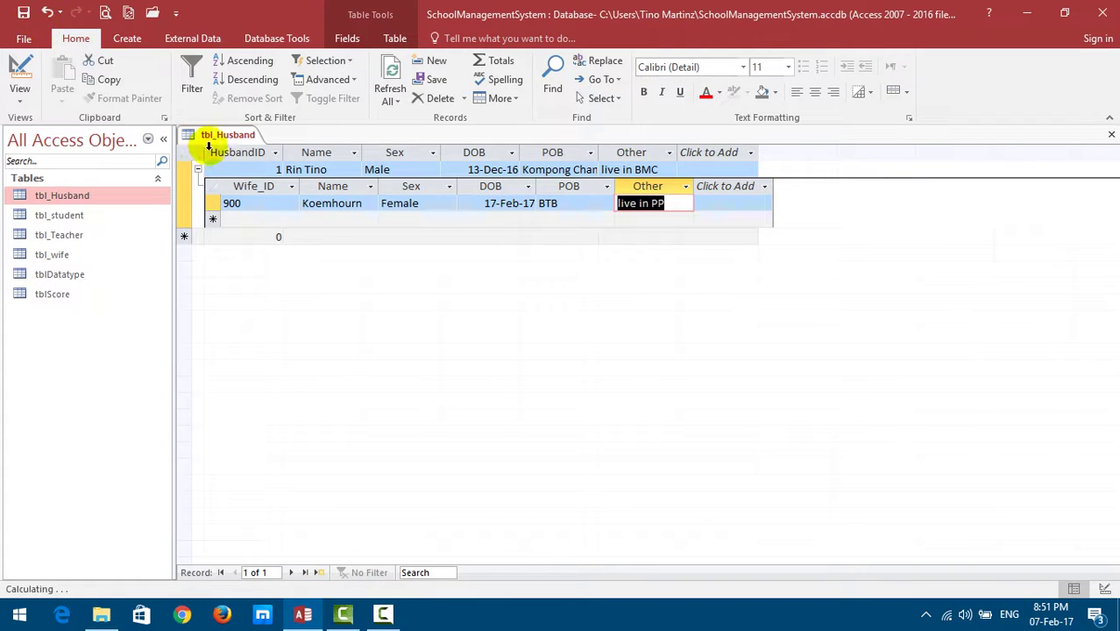
Open tbl_wife and expand its HusbandID 1 row to reveal the linked husband record.
{"action": "double_click", "coordinate": [76, 254]}
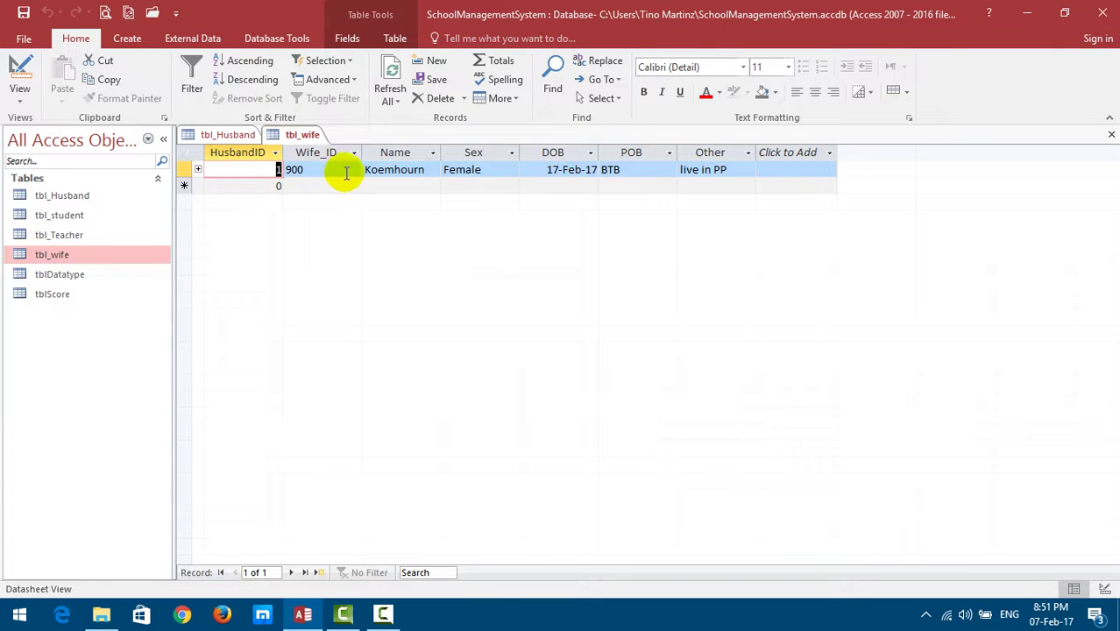
{"action": "left_click", "coordinate": [198, 170]}
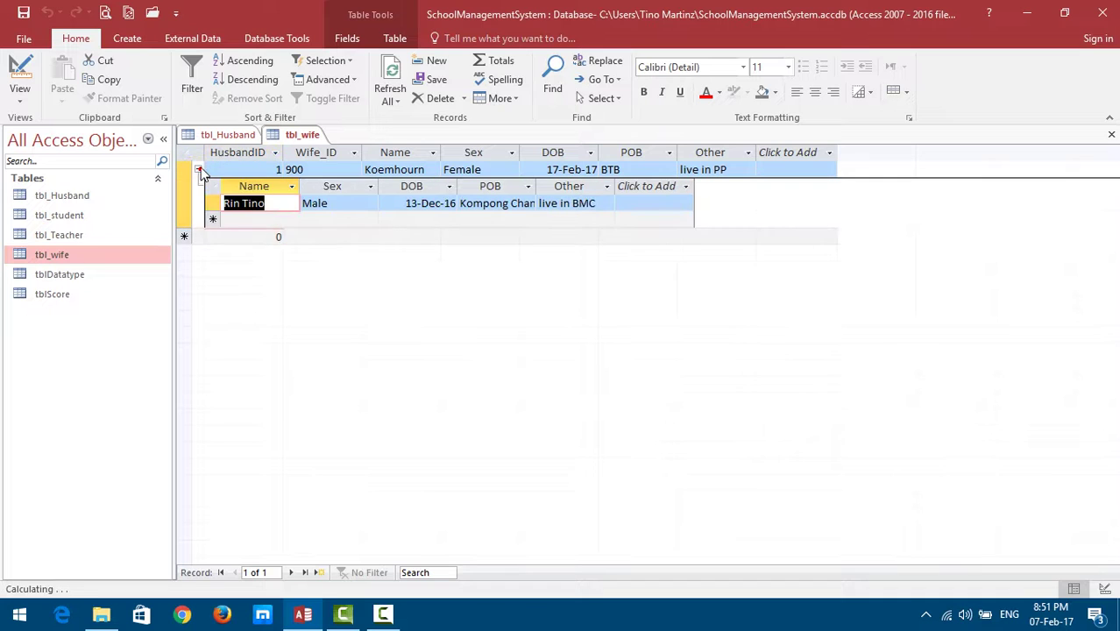